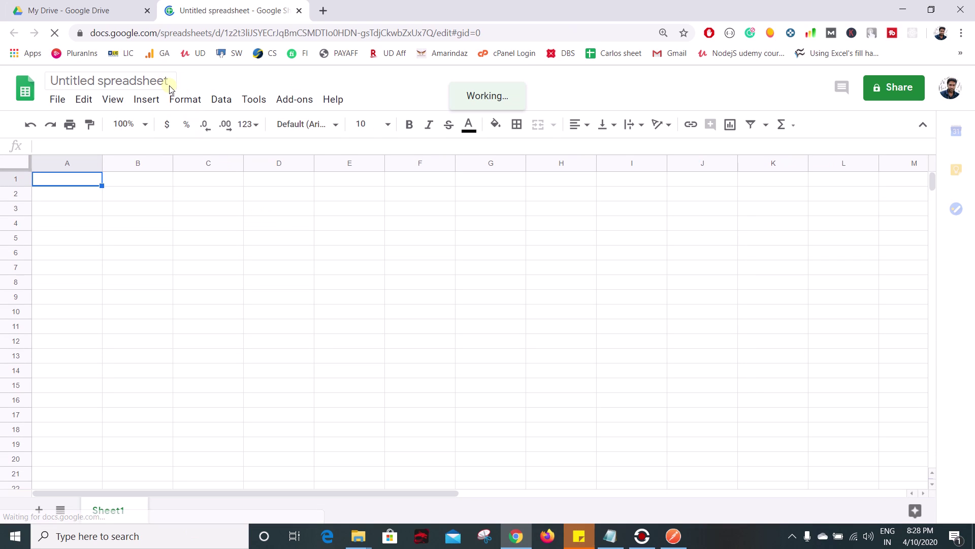
Rename the untitled spreadsheet to 'Google Sheets JSON'
click(172, 81)
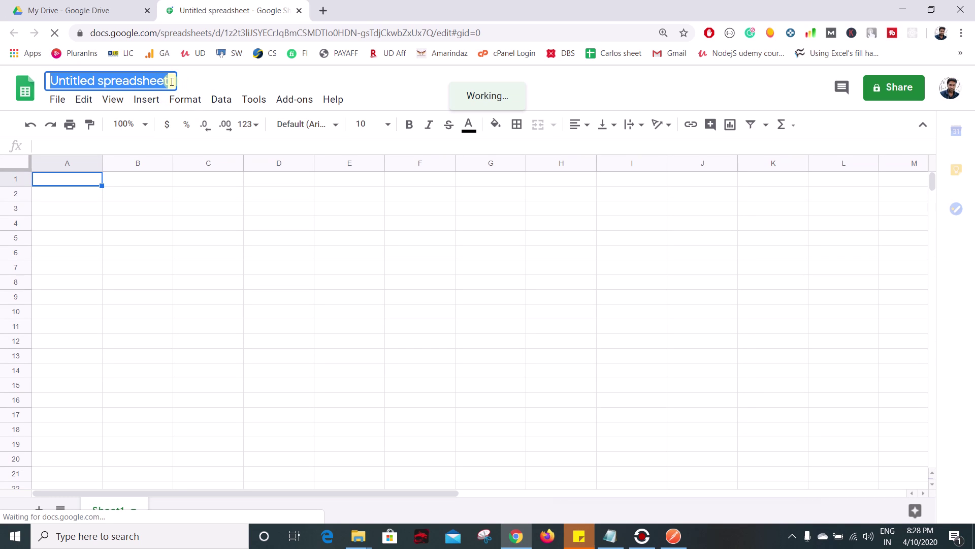
text(Google Sheets)
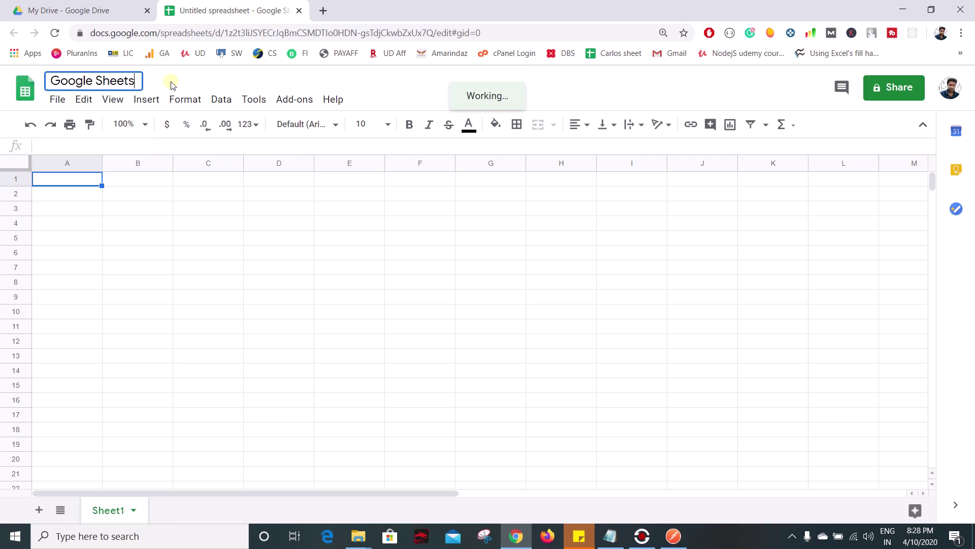
text( JSON)
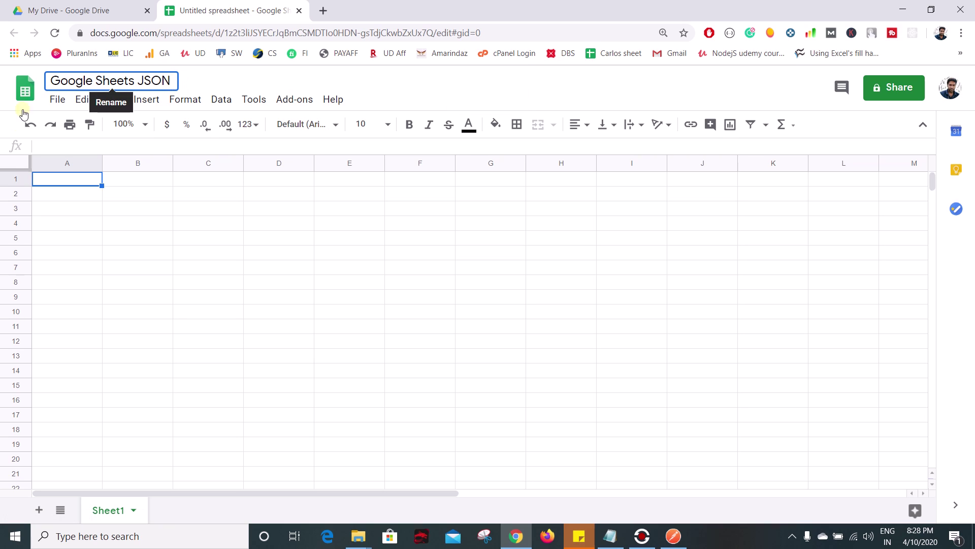
Enter the header 'Serial No' in cell A1
click(31, 222)
click(66, 178)
text(Set)
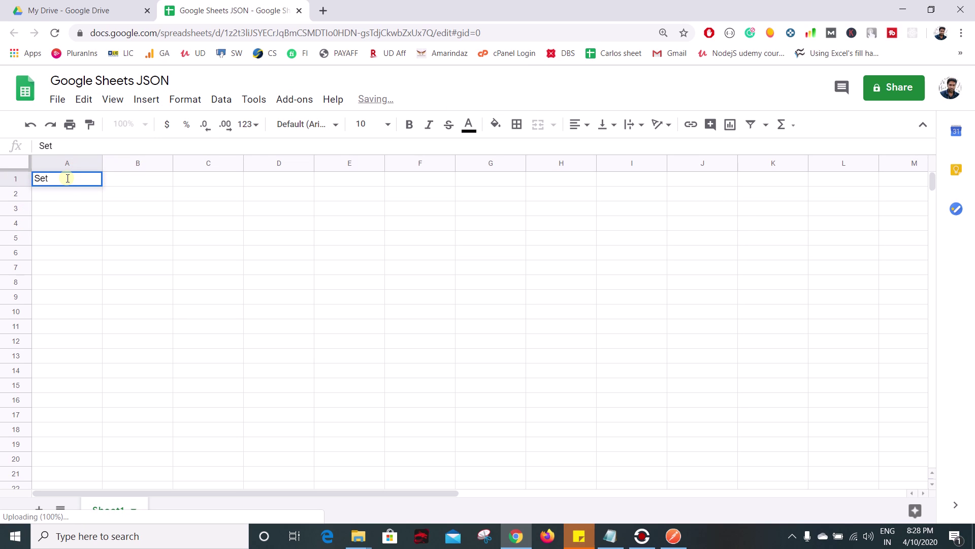
key(BackSpace)
text(rial)
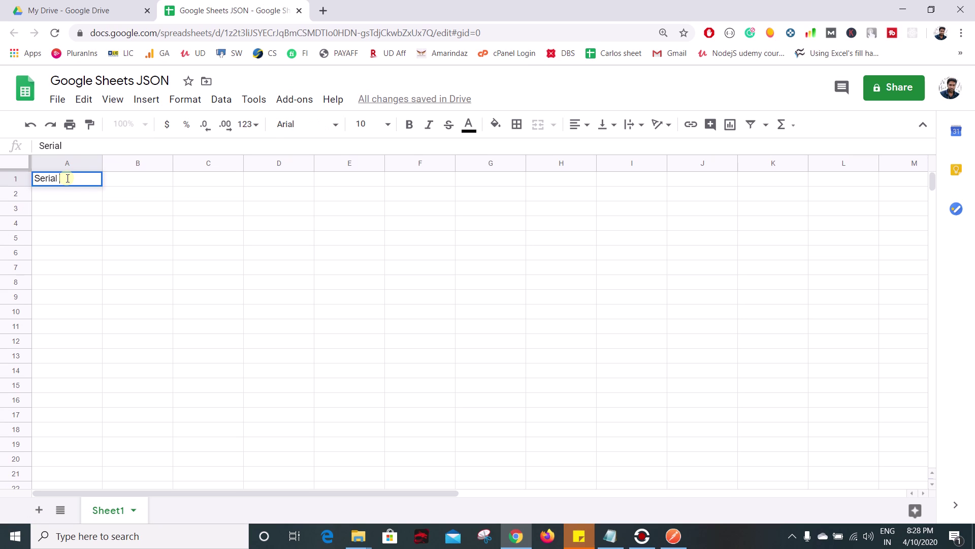
text( No)
key(Tab)
Type the headers 'First name', 'Last name' and 'Employer' into B1:D1
text(First name)
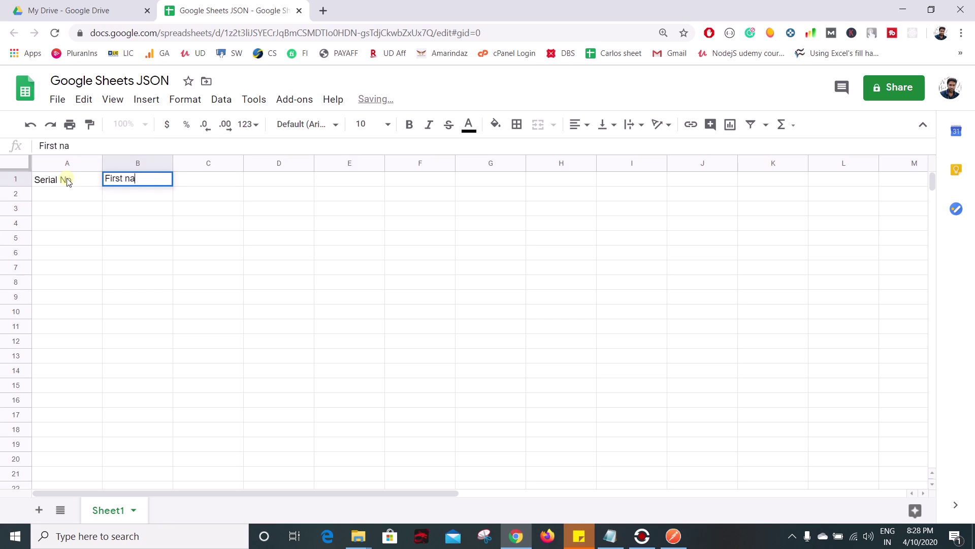
key(Tab)
text(Last )
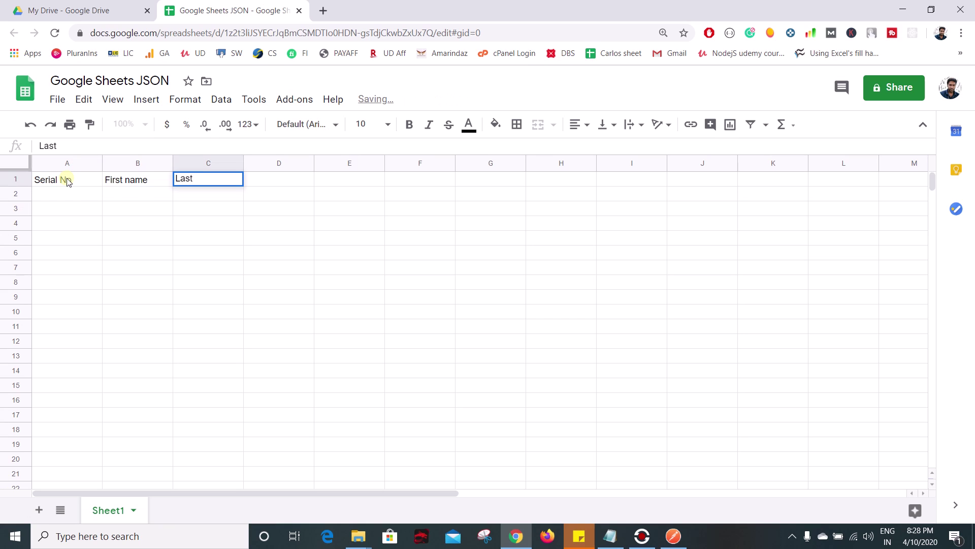
text(name)
key(Tab)
text(Empo)
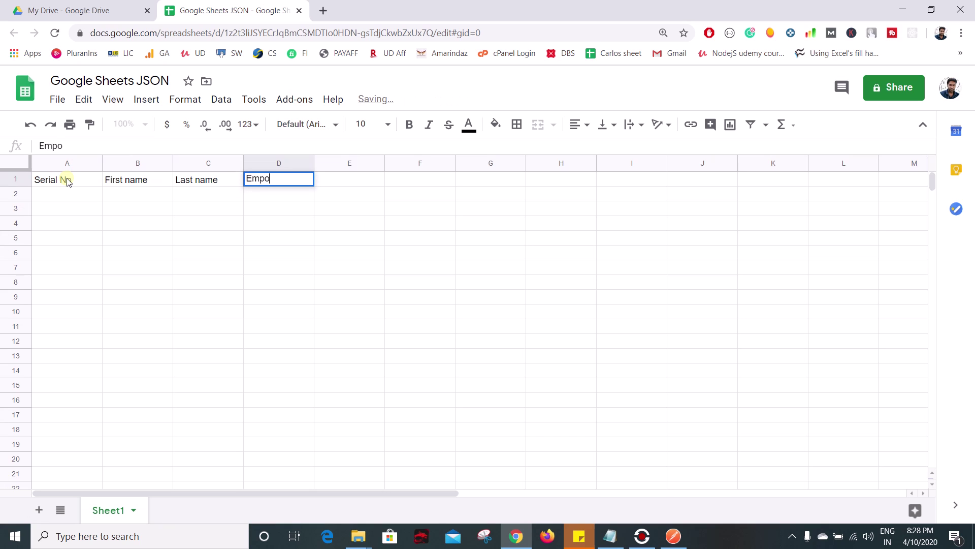
key(BackSpace)
text(loer)
key(BackSpace)
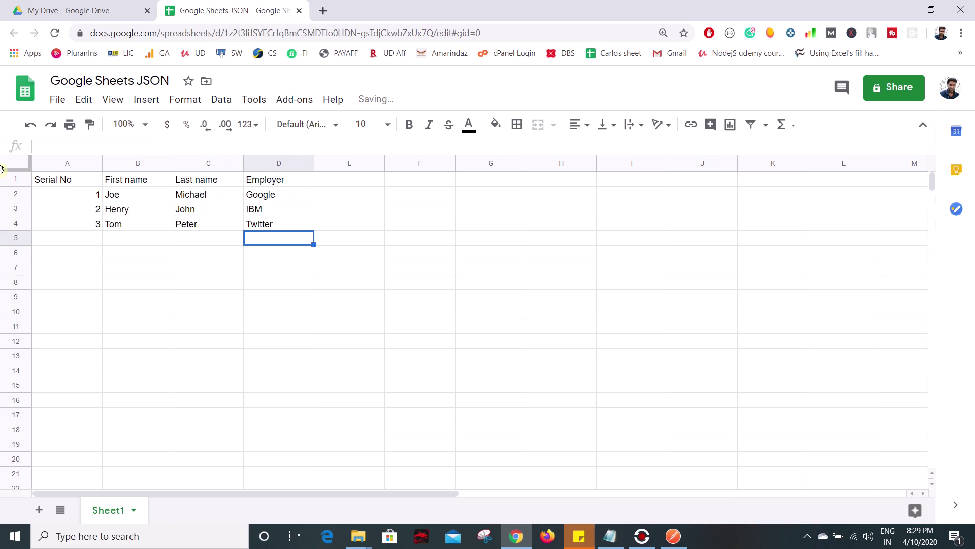
Apply All borders to the A1:D4 employee table
drag(50, 180, 269, 227)
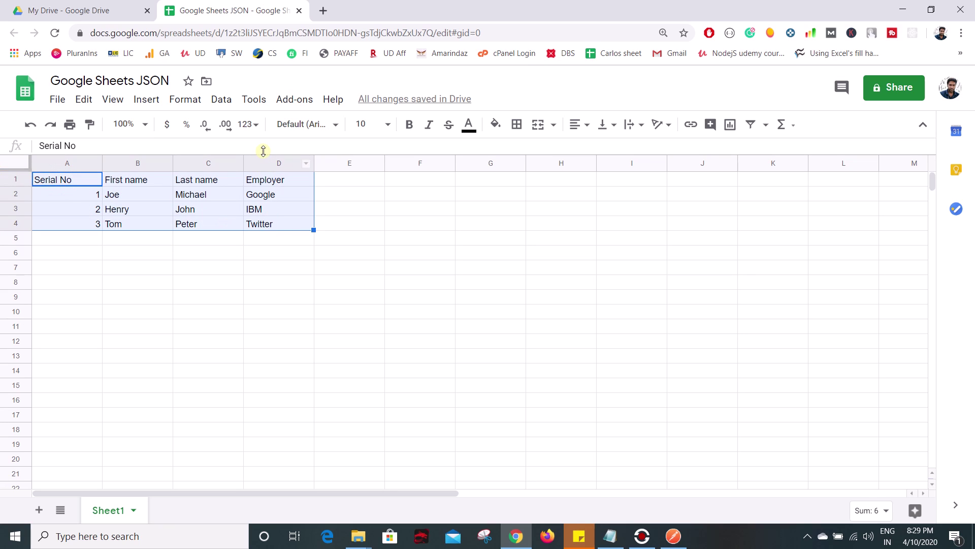
click(510, 133)
click(519, 148)
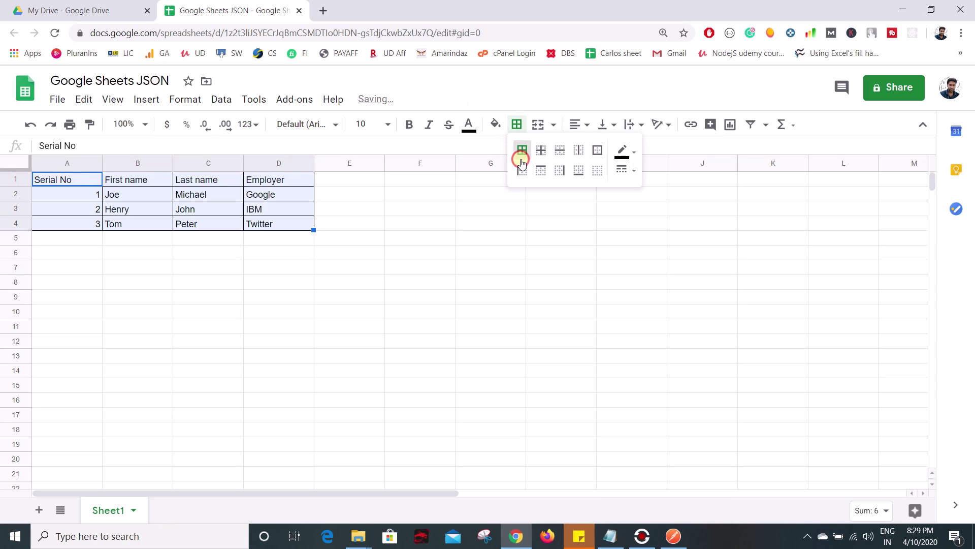
click(354, 244)
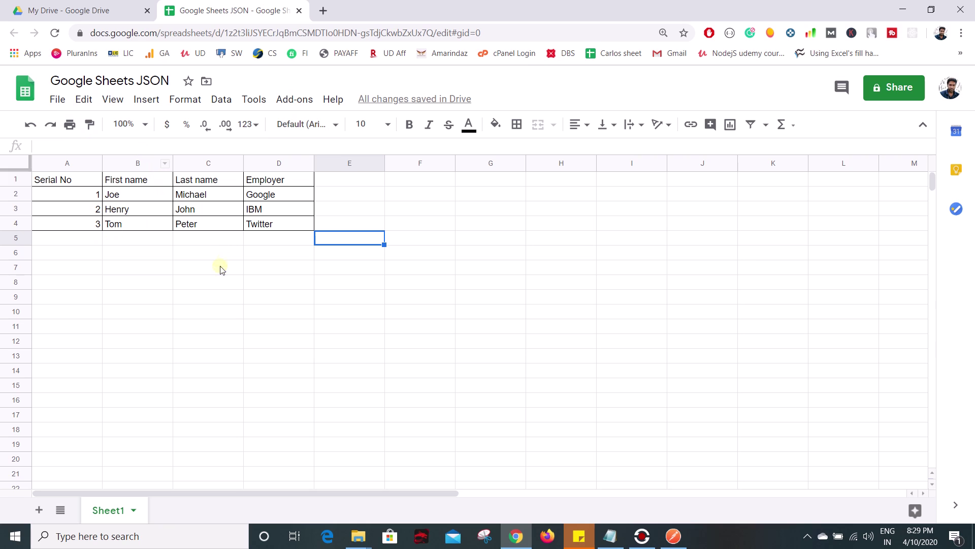
drag(55, 180, 351, 239)
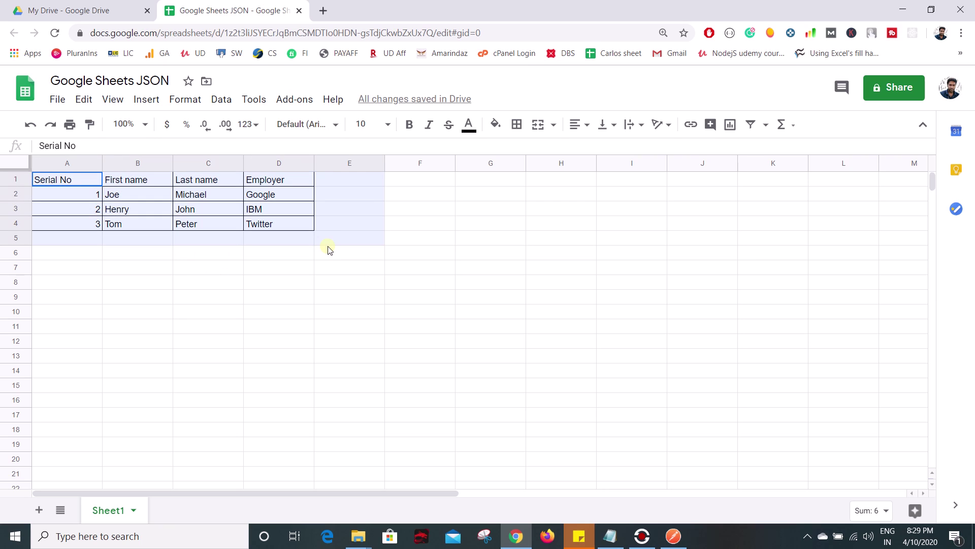
Publish only Sheet1 to the web in Web page format and confirm
click(56, 99)
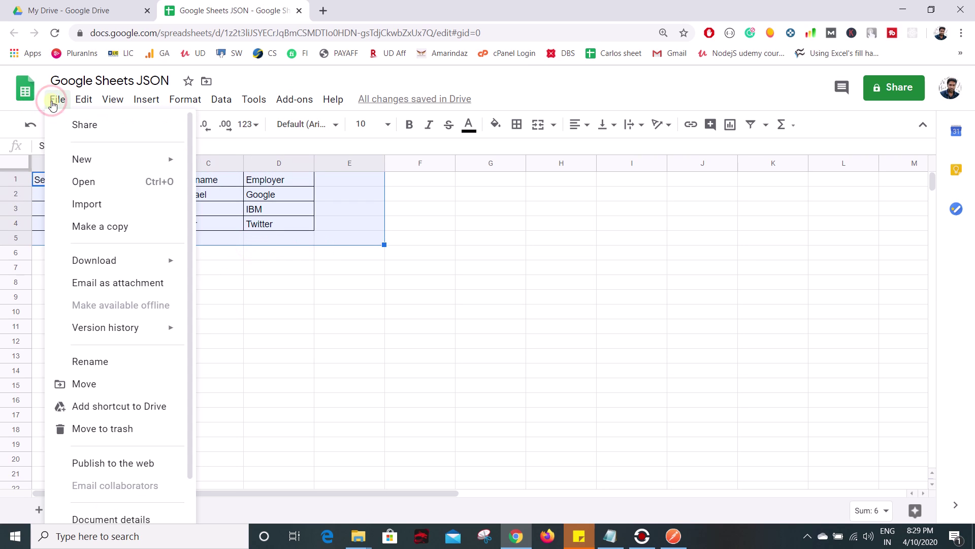
scroll(89, 346, down, 1)
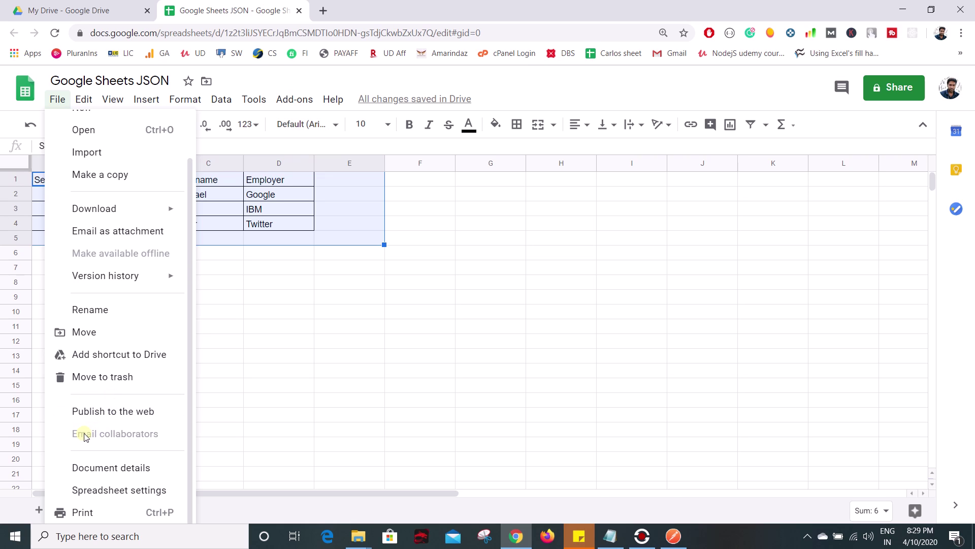
click(111, 412)
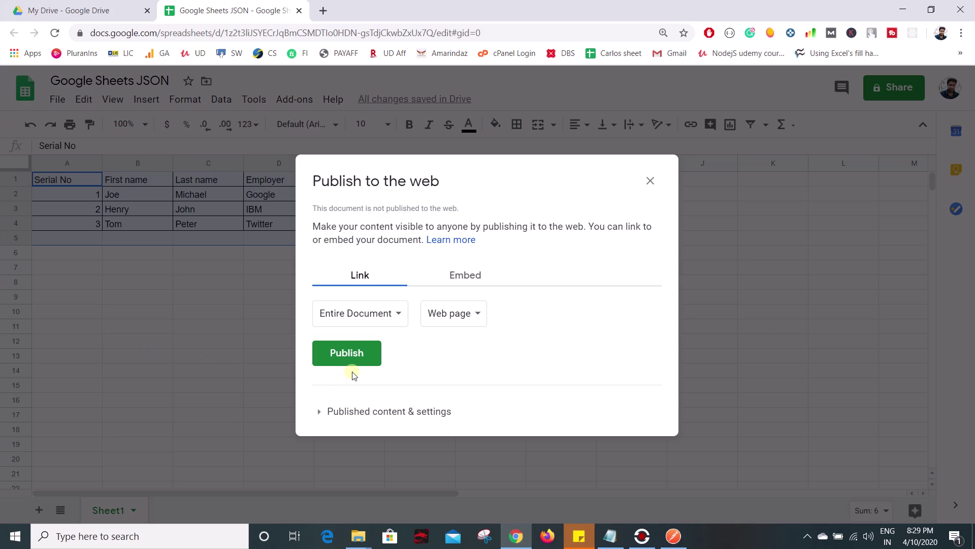
click(374, 322)
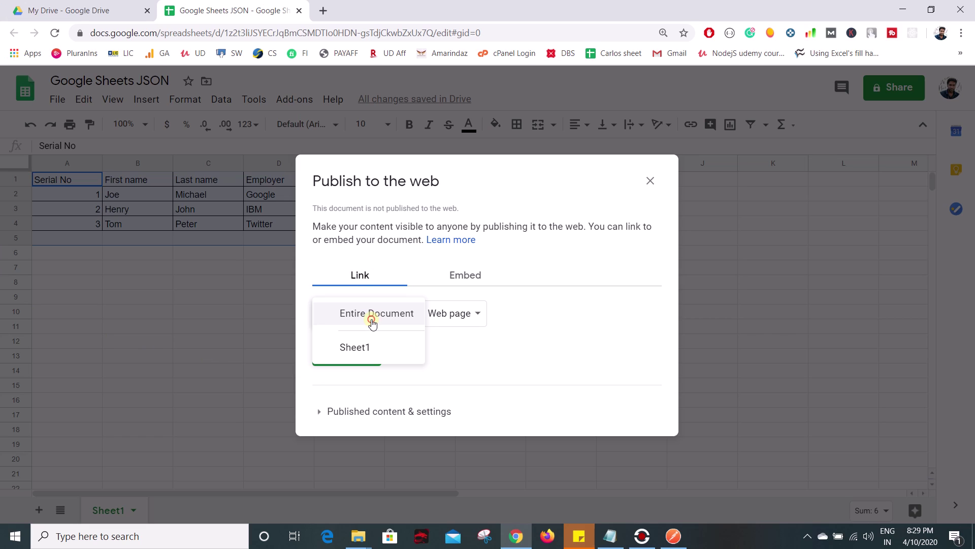
click(381, 353)
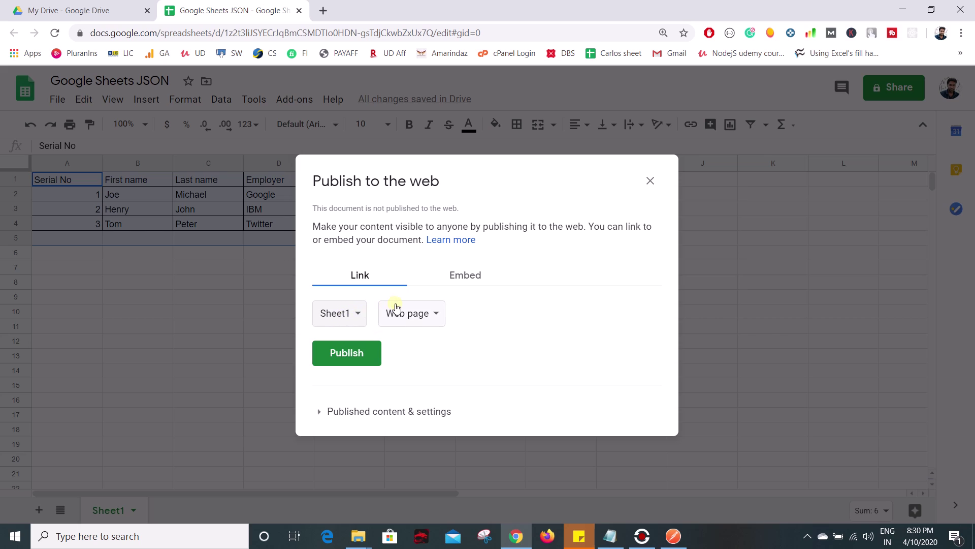
click(412, 314)
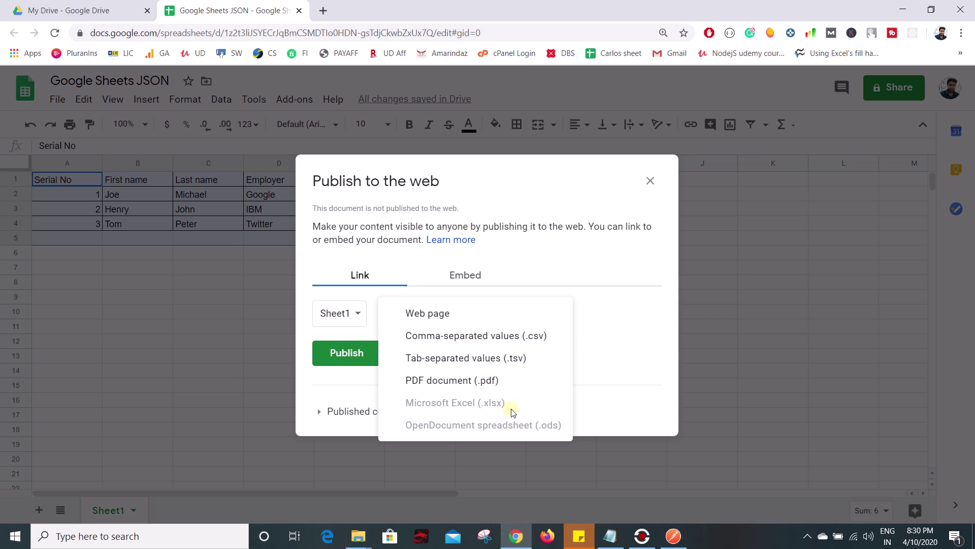
click(471, 323)
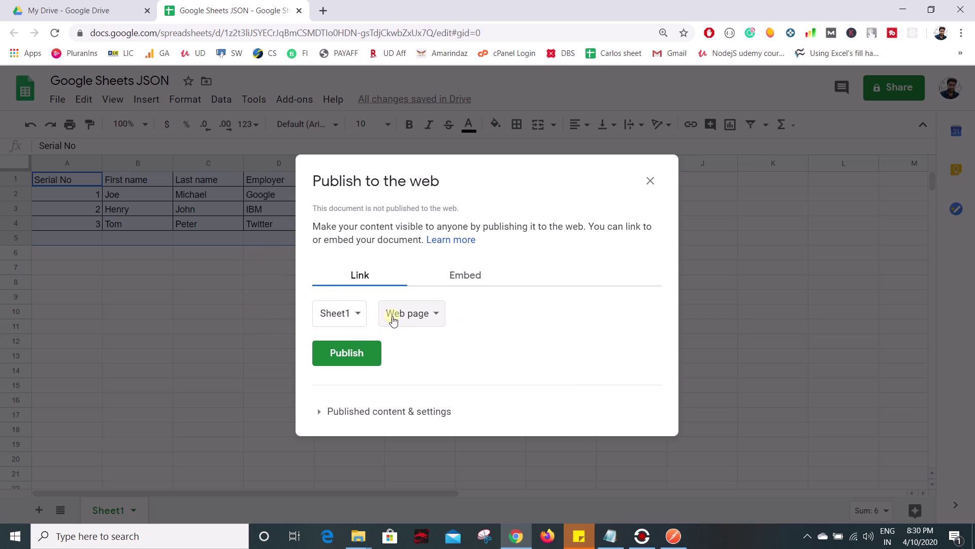
click(351, 355)
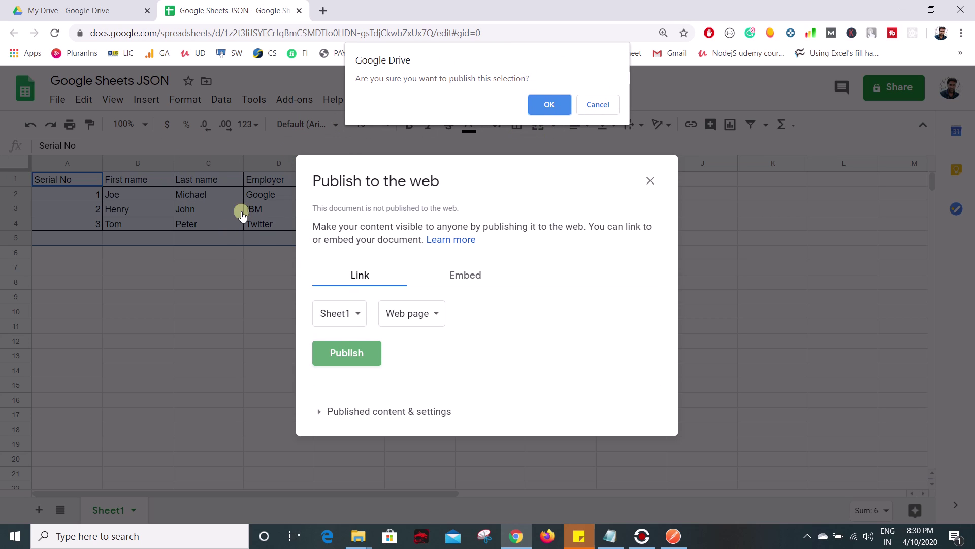
click(551, 103)
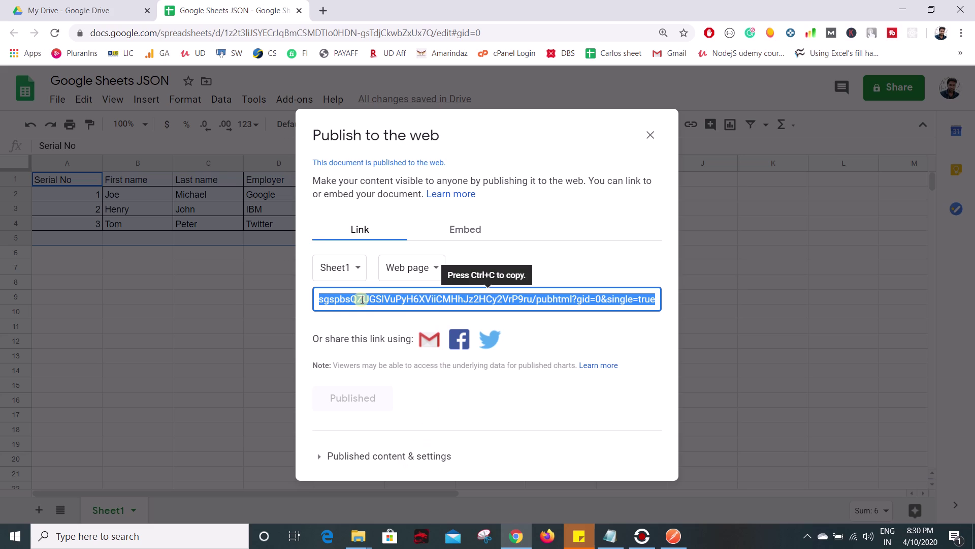
Open the copied published link in a new Chrome tab, then close the publish dialog
click(362, 299)
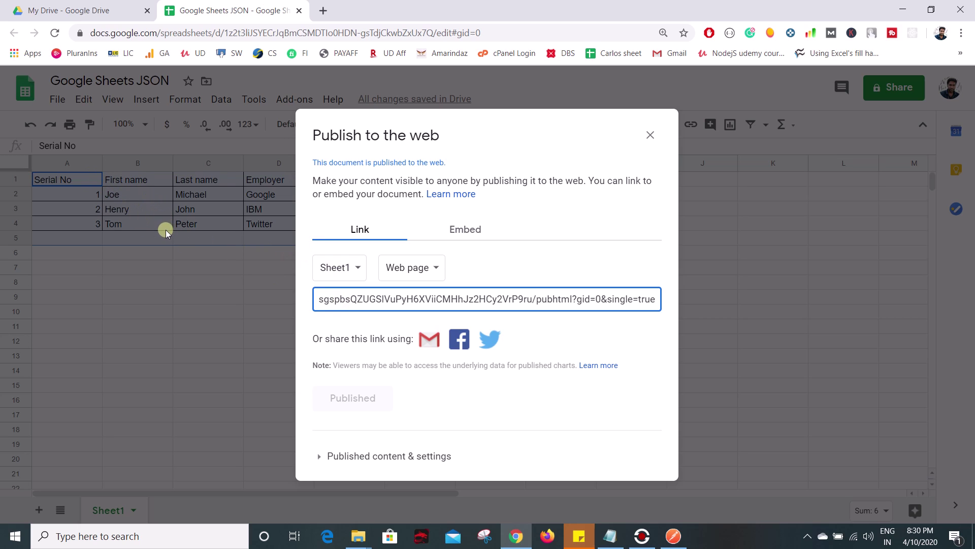
click(323, 10)
text(https://docs.google.com/spreadsheets/d/e/2PACX-1vRoMb5l6gYhxklamXCkWYmZa89f7fcCFmX3e-wlEsgspbsQZUGSlVuPyH6XViiCMHhJz2HCy2VrP9ru/pubhtml?gid=0&single=true)
key(Return)
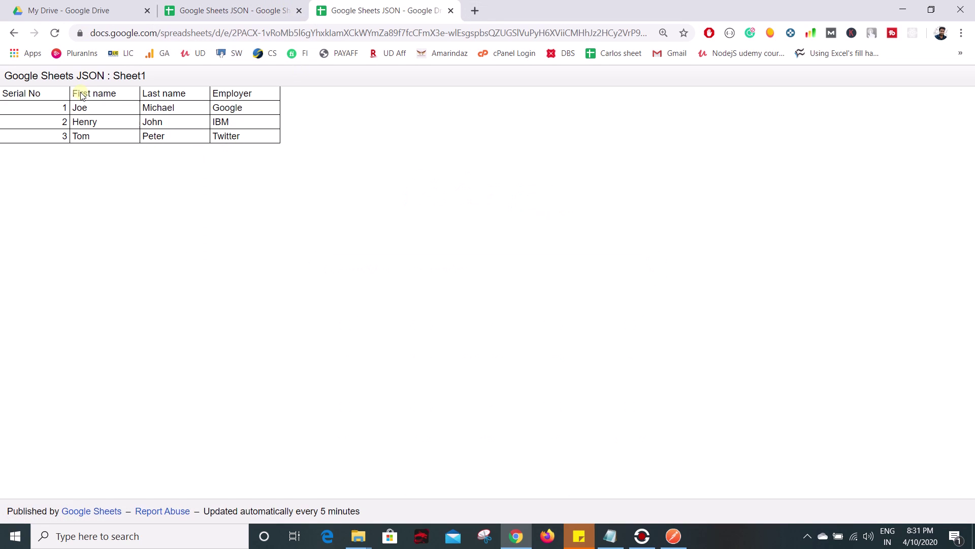
click(200, 9)
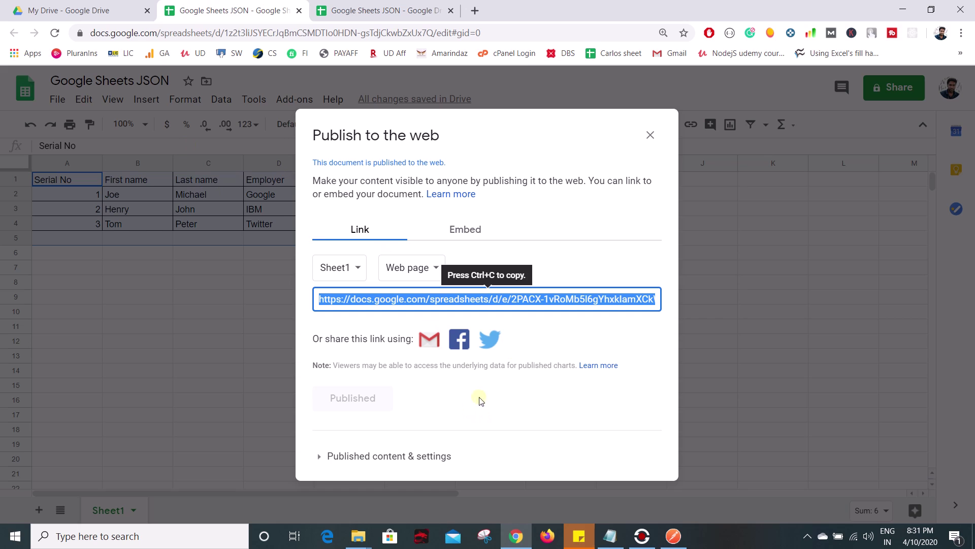
click(650, 136)
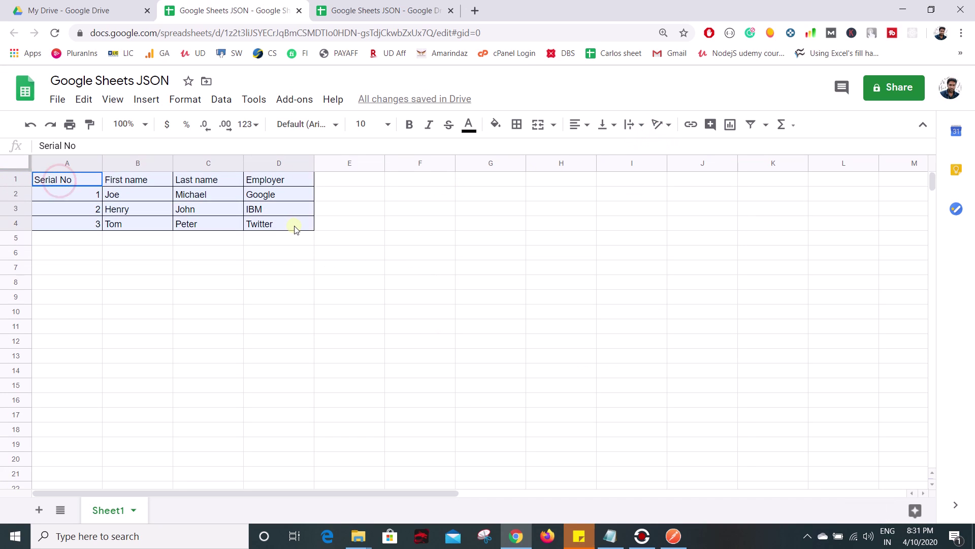
Give the header cells A1:D1 a yellow fill colour
click(398, 6)
click(231, 7)
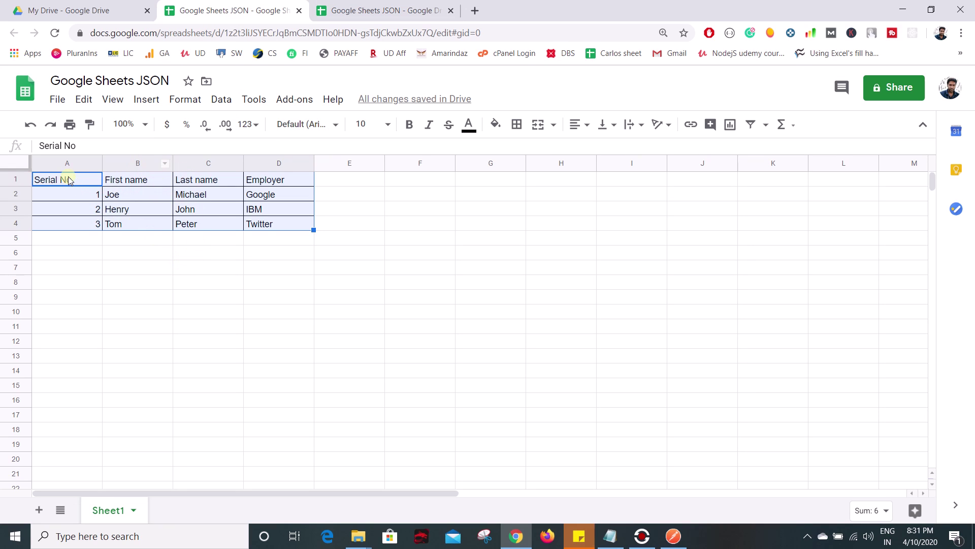
drag(68, 179, 272, 176)
click(496, 124)
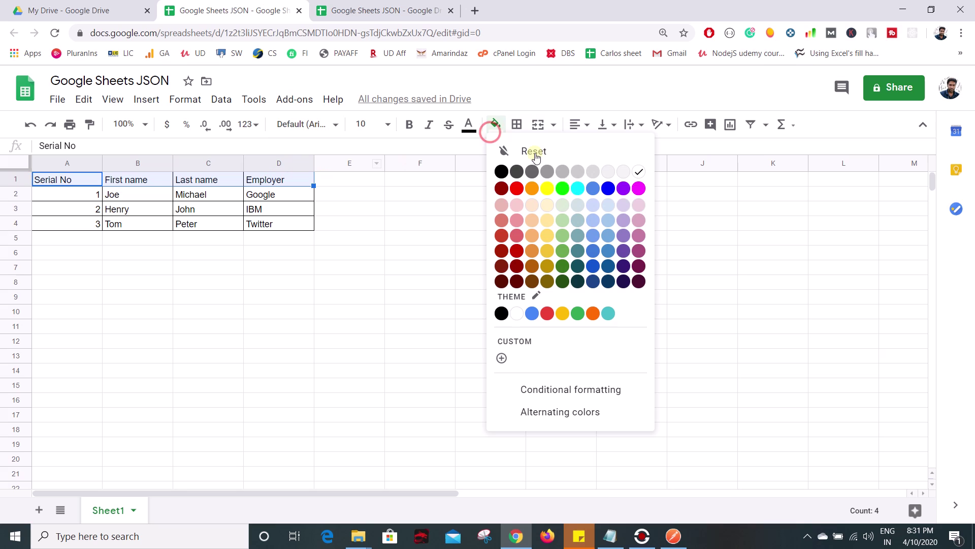
click(547, 189)
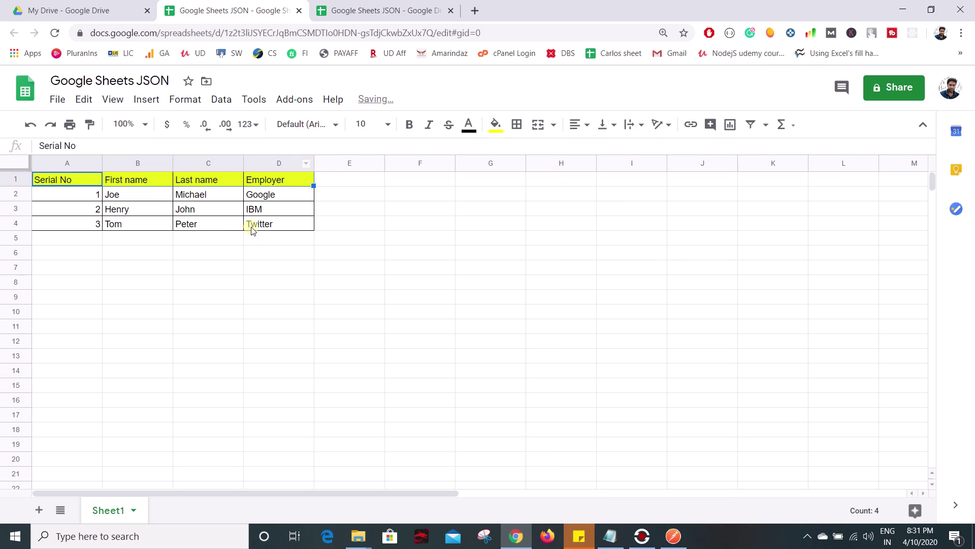
drag(78, 198, 274, 229)
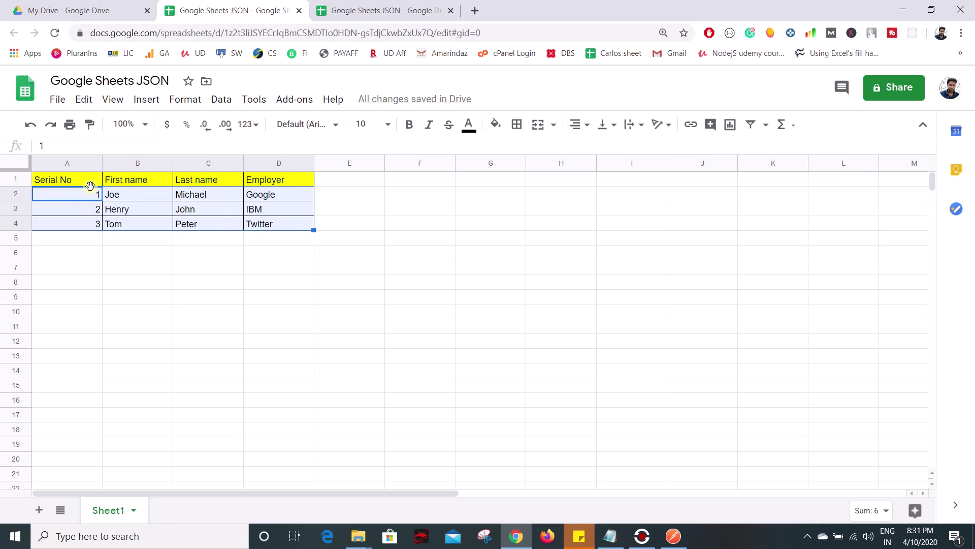
Switch to the 'Google Sheets JSON' tab showing the published employee table
click(337, 16)
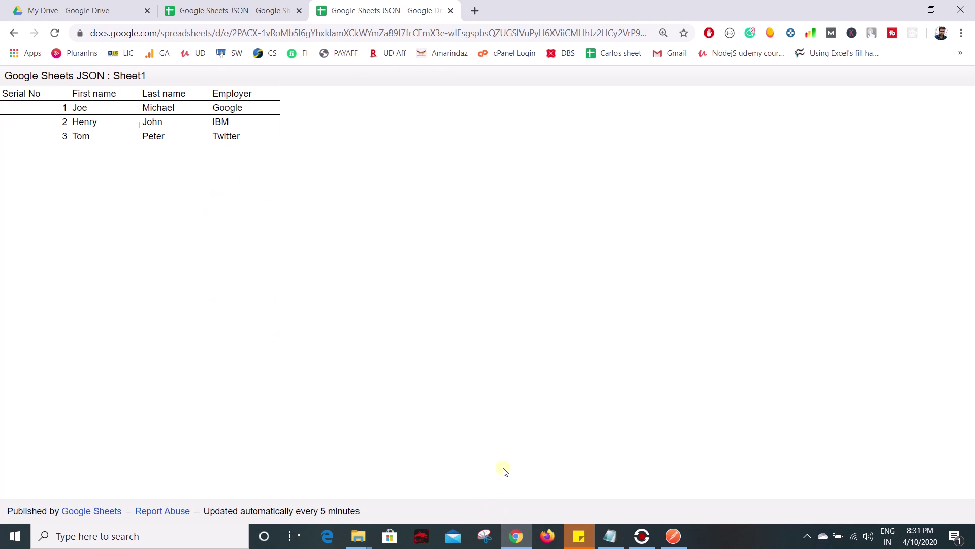
In Notepad, replace the sheet ID in the feeds URL with '<id>'
click(611, 536)
click(483, 158)
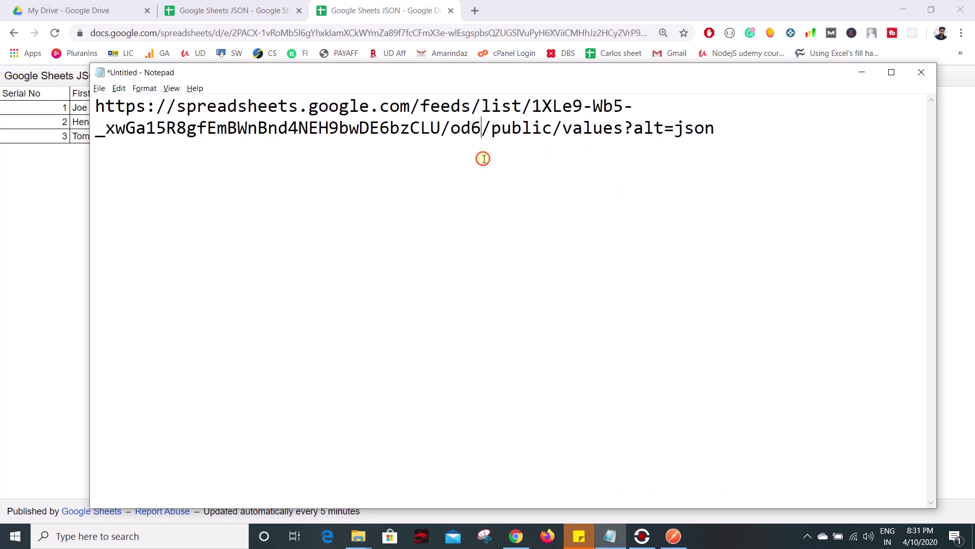
drag(728, 130, 68, 105)
click(473, 147)
drag(441, 128, 534, 104)
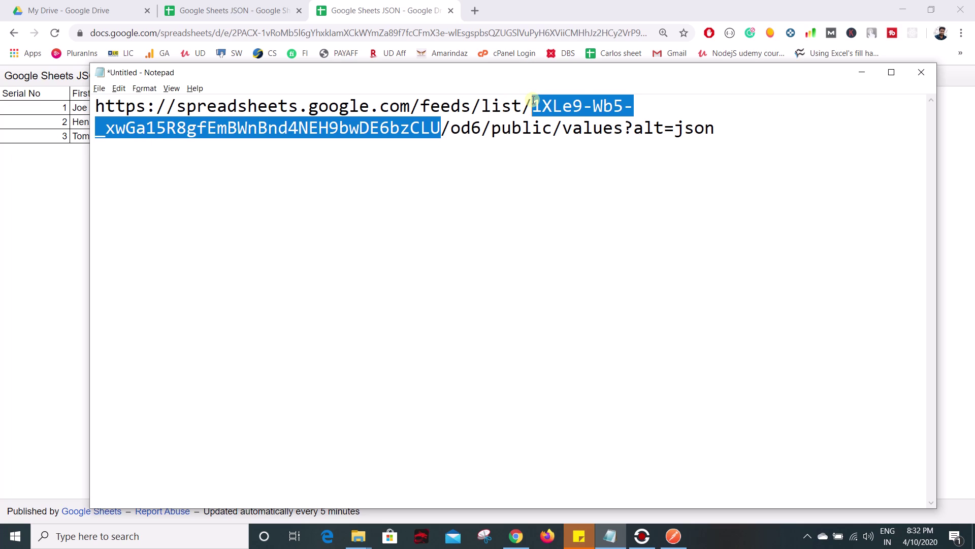
text(<>)
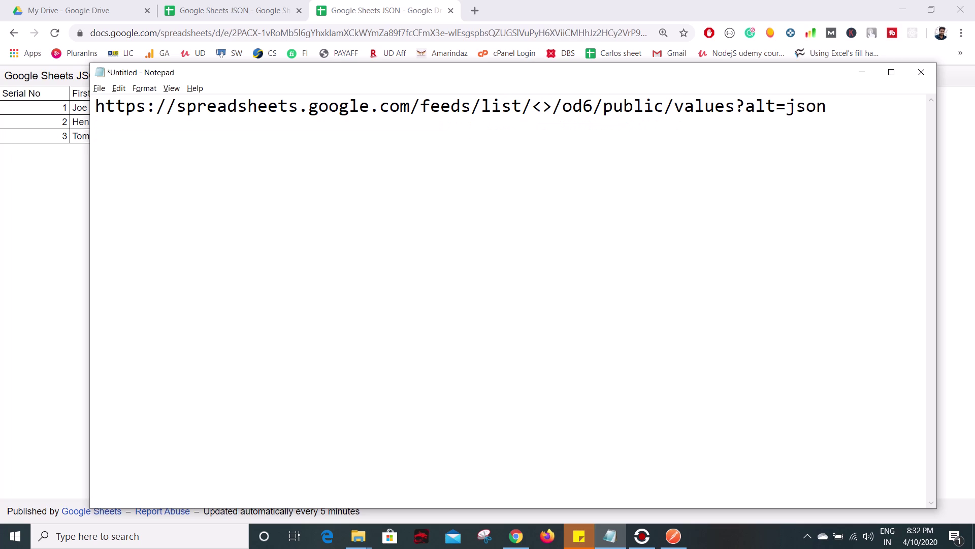
key(Left)
text(id)
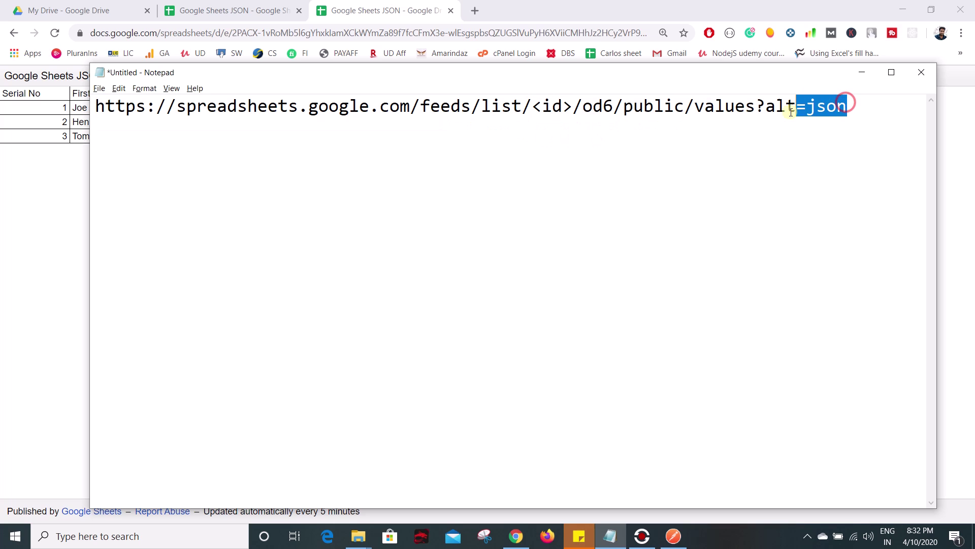
Review the feed URL template ending in /od6/public/values?alt=json
drag(791, 112, 87, 176)
click(389, 151)
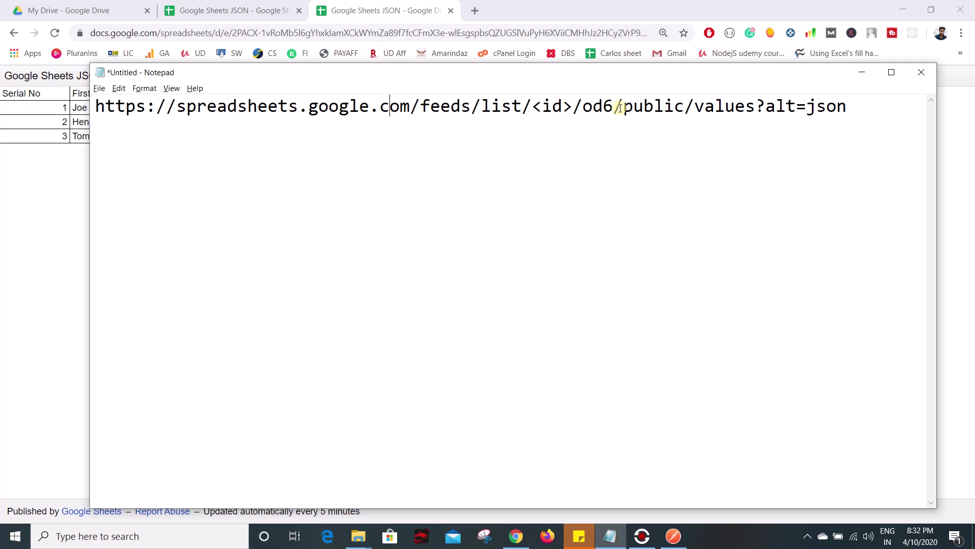
drag(620, 108, 869, 110)
click(694, 107)
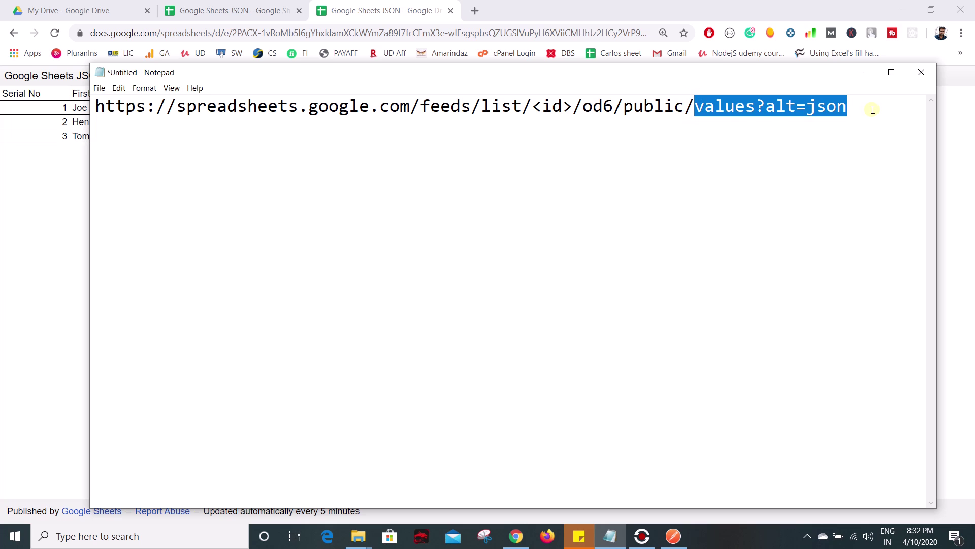
click(873, 110)
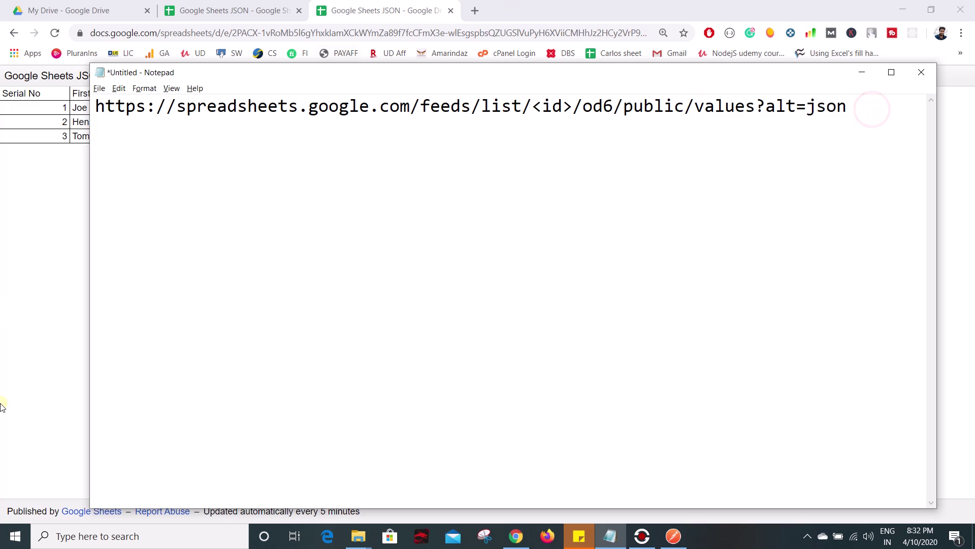
Select the spreadsheet ID between /d/ and /edit in the editor's web address
click(215, 7)
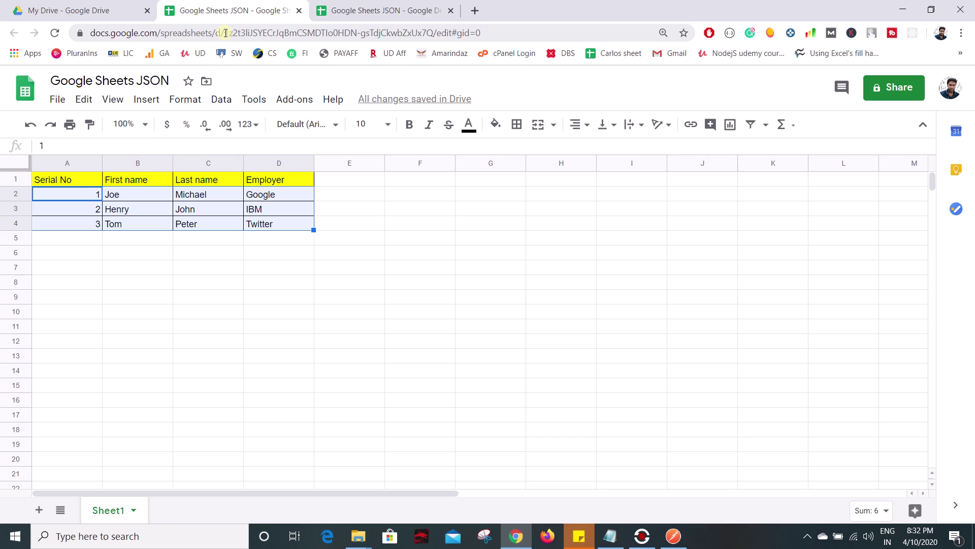
drag(225, 33, 433, 35)
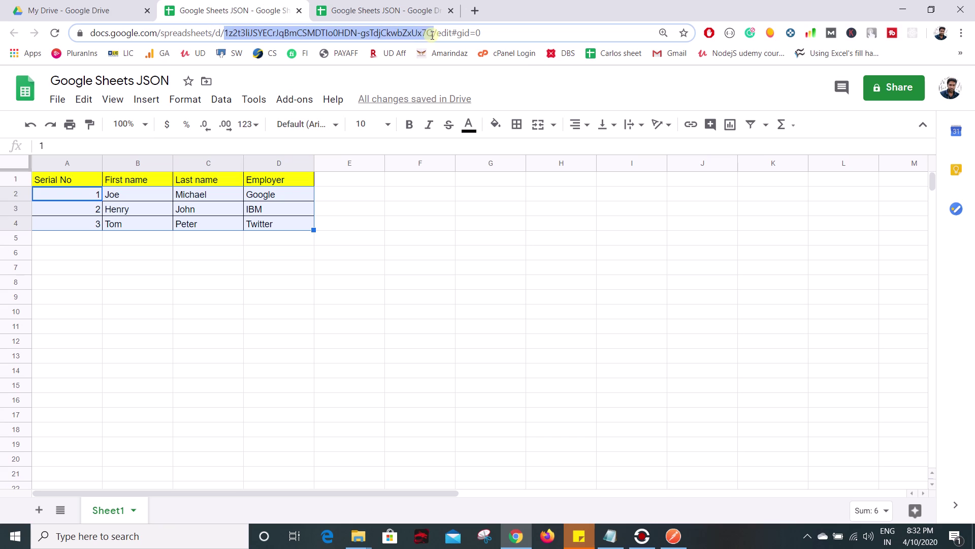
drag(432, 35, 435, 33)
key(ctrl+c)
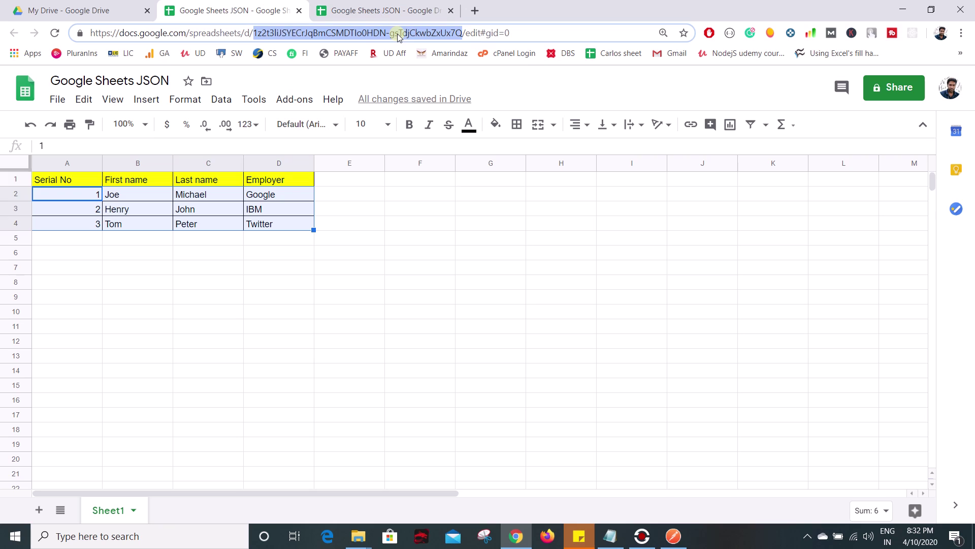
Paste the spreadsheet ID over the '<id>' placeholder in the Notepad feed URL
click(610, 536)
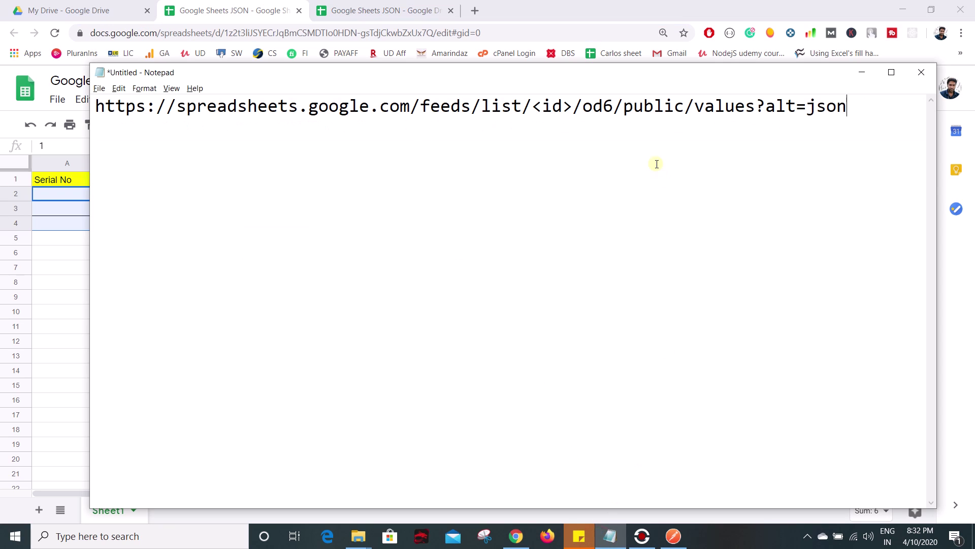
drag(572, 106, 534, 107)
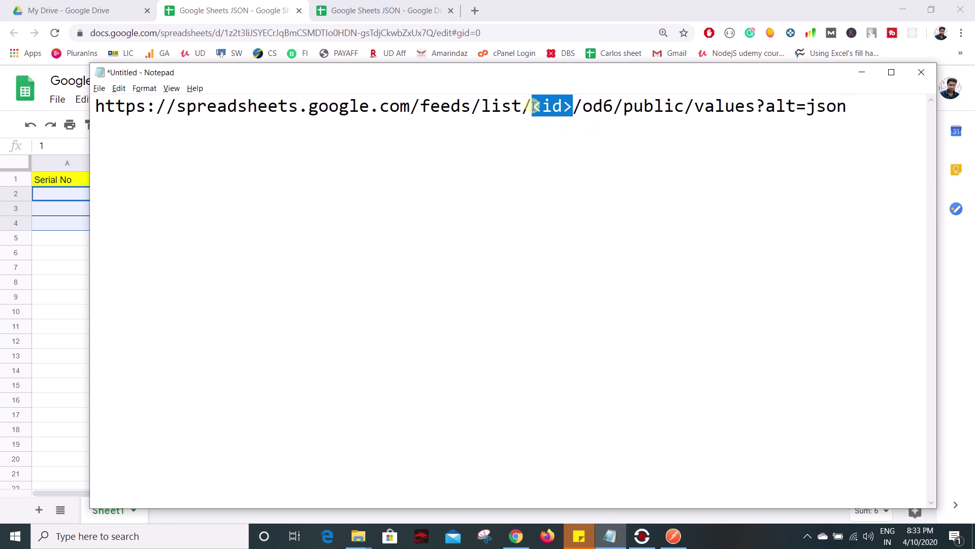
key(ctrl+v)
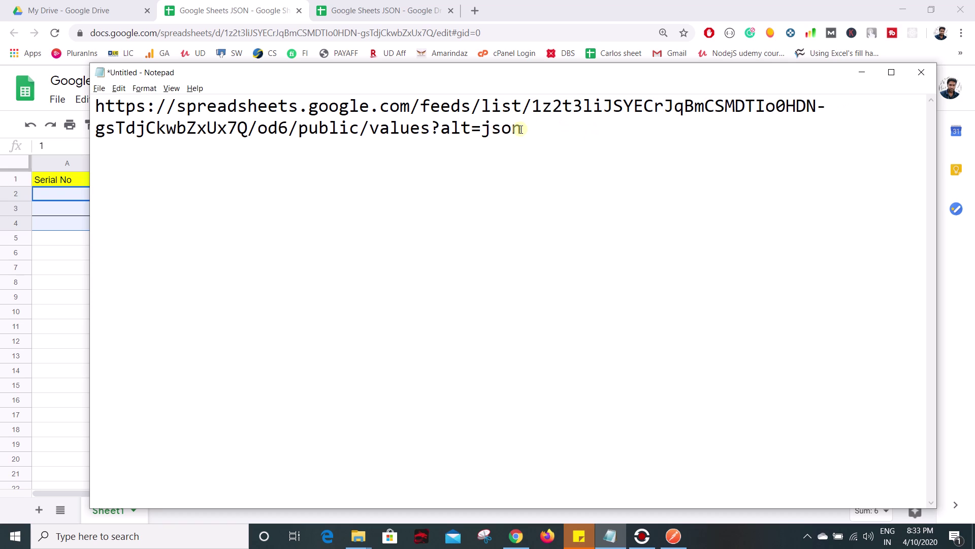
Copy the completed feed URL into a new browser tab's address bar
drag(522, 128, 62, 77)
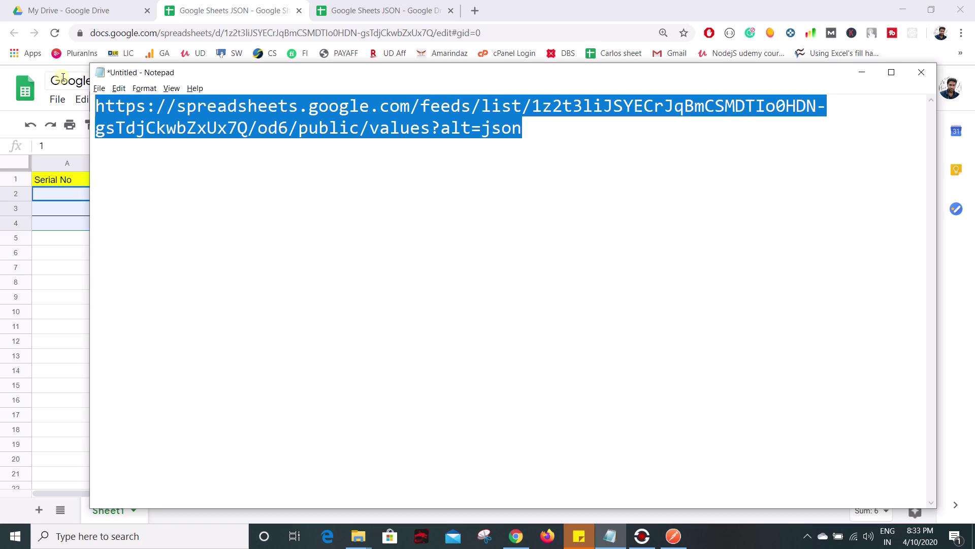
key(ctrl+c)
click(475, 10)
key(ctrl+v)
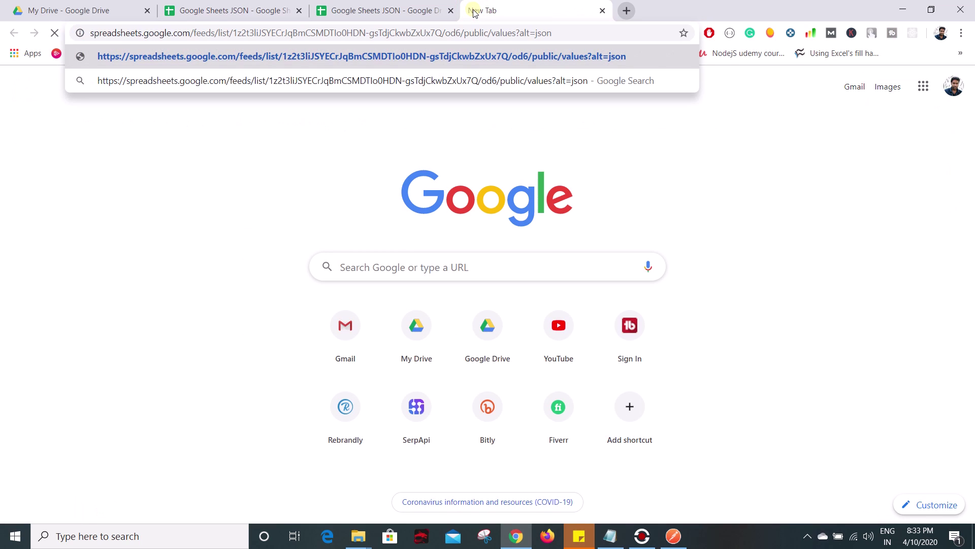
Load the sheet's feeds/list URL with ?alt=json to display the JSON feed
key(Return)
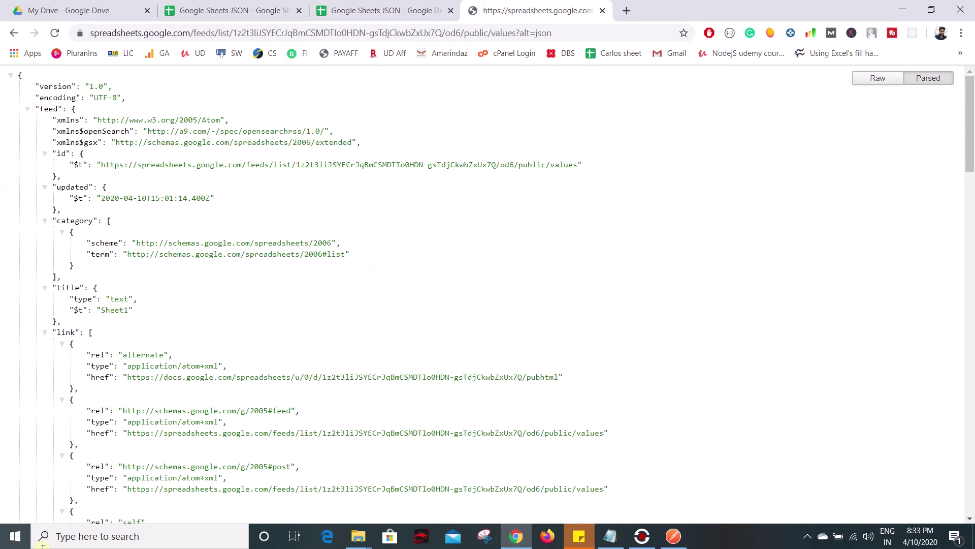
scroll(264, 246, down, 7)
scroll(252, 269, up, 1)
scroll(250, 278, up, 6)
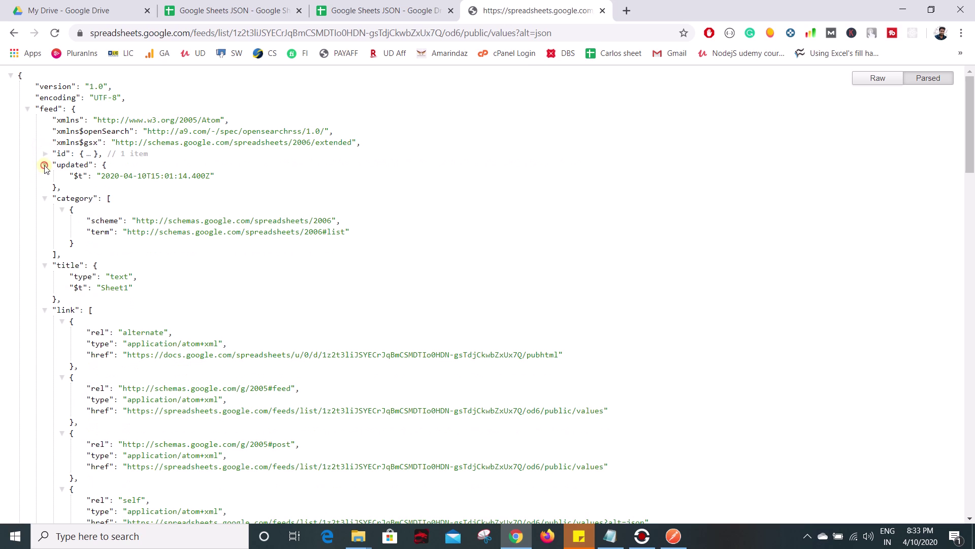
Collapse the feed's updated, category, title, link, author and openSearch$startIndex nodes
click(45, 165)
click(45, 175)
click(45, 187)
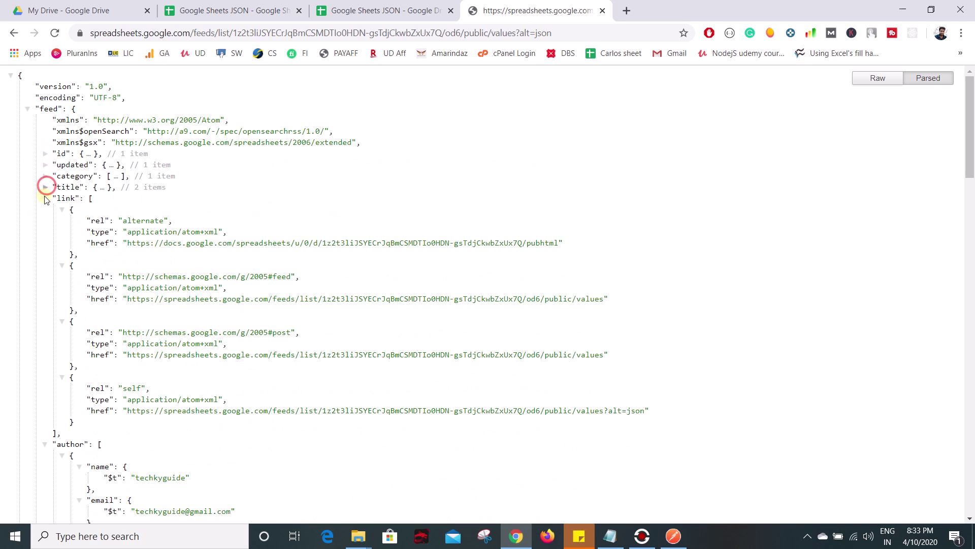
click(45, 198)
click(44, 210)
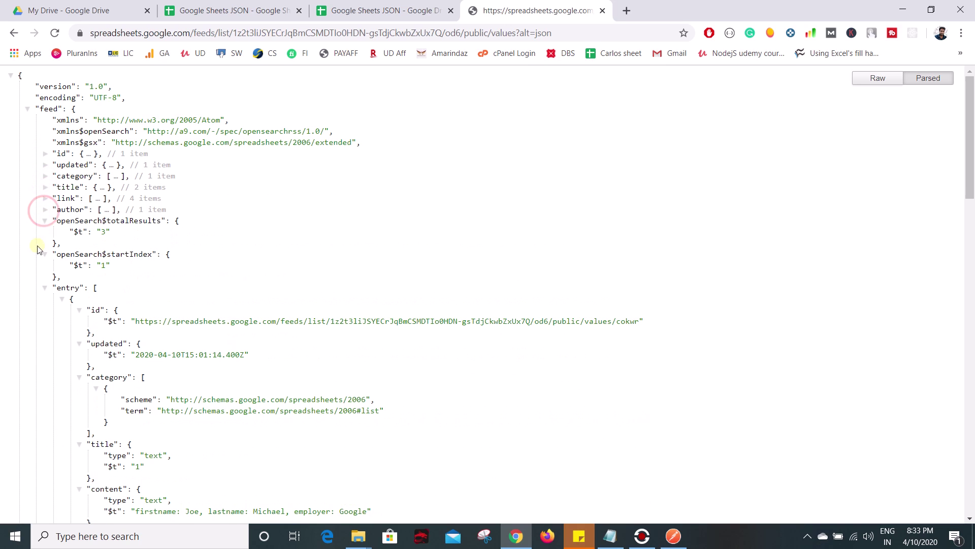
click(45, 255)
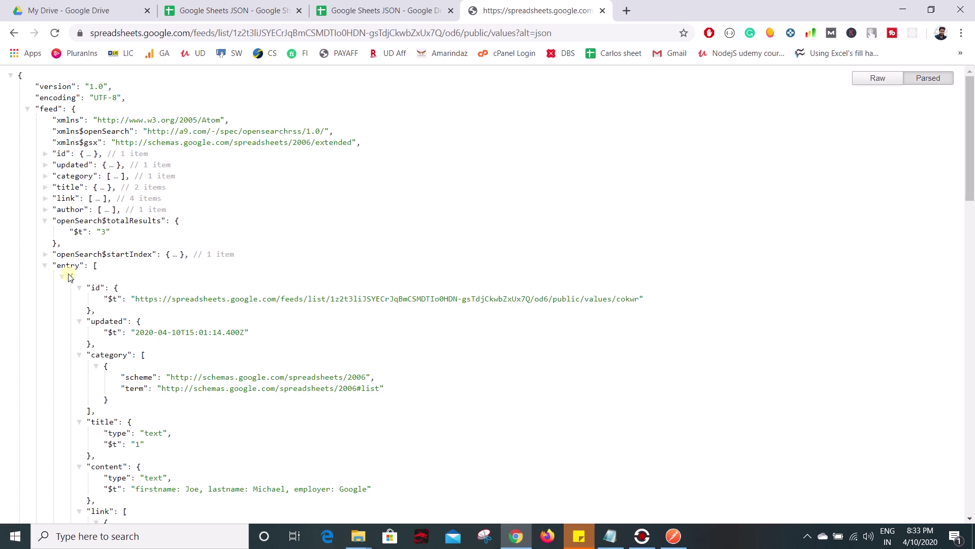
Highlight the gsx$serialno field name, then select its serial number value 1
scroll(61, 259, down, 3)
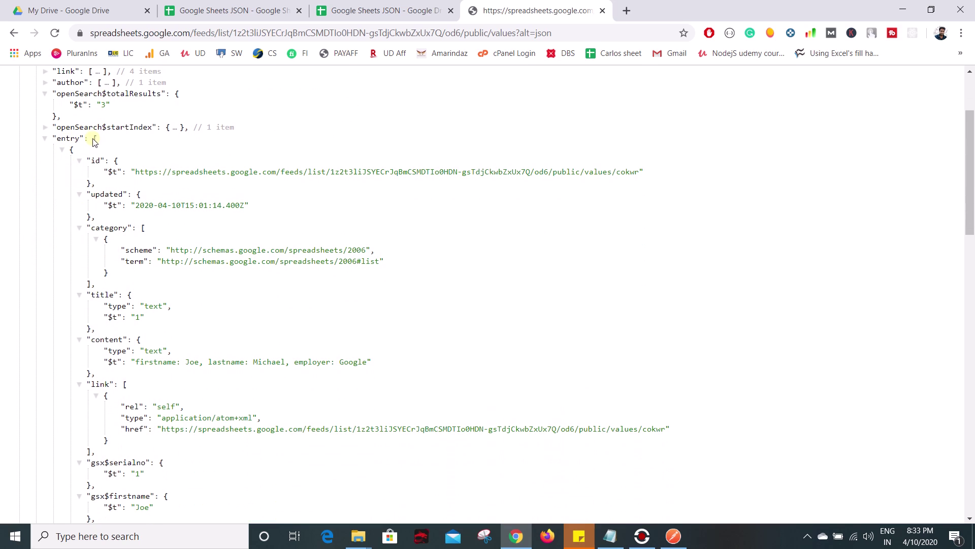
scroll(64, 271, down, 3)
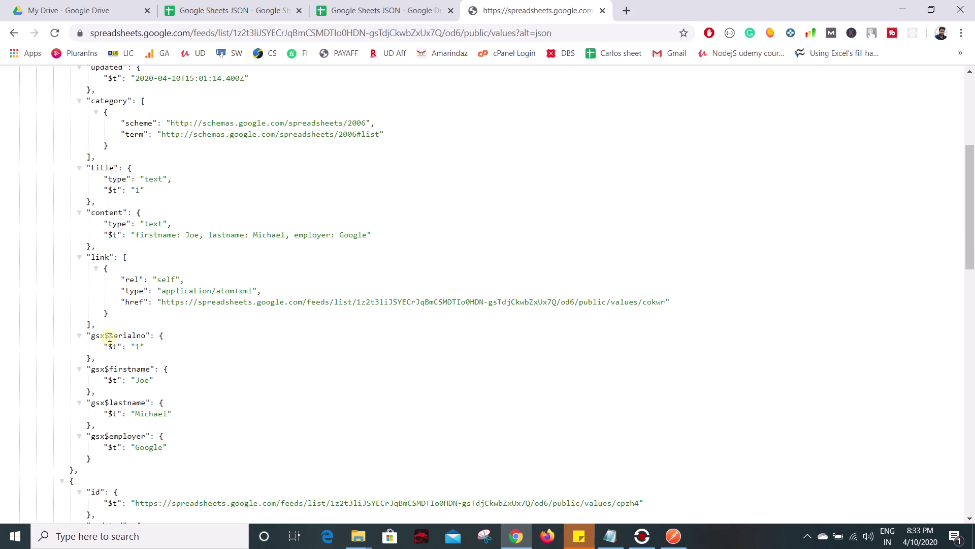
mouse_move(110, 337)
mouse_down()
mouse_move(150, 337)
mouse_move(109, 337)
mouse_up()
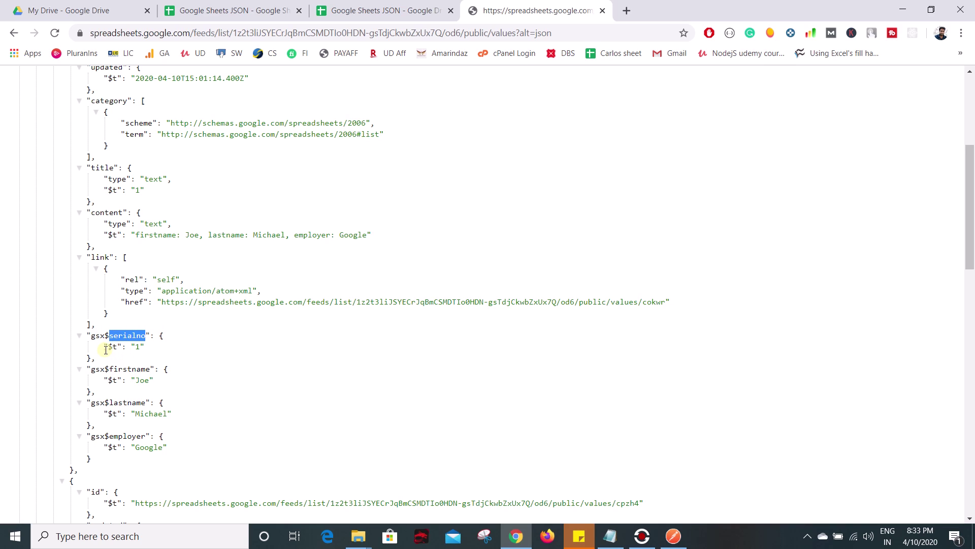
click(127, 346)
double_click(131, 346)
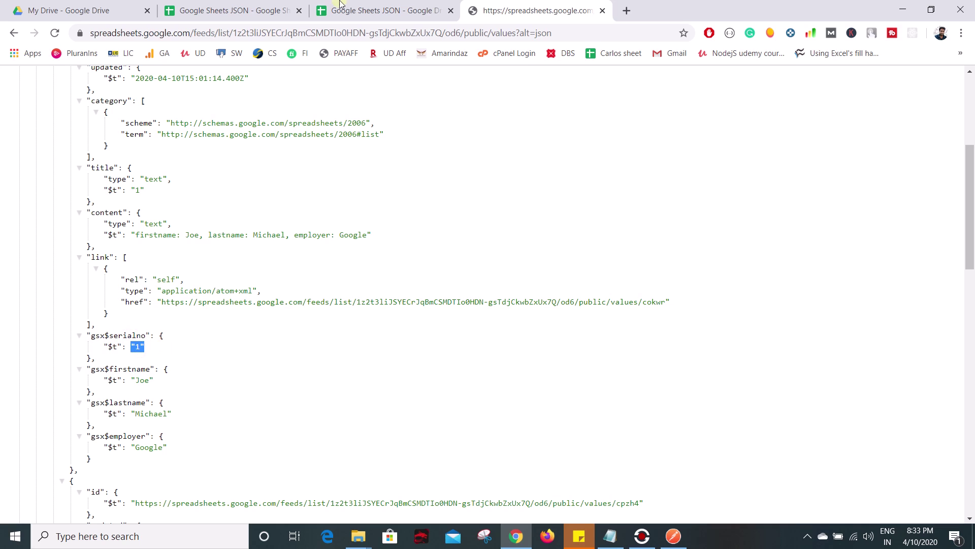
Compare the spreadsheet's employee rows against the JSON feed entries
click(232, 10)
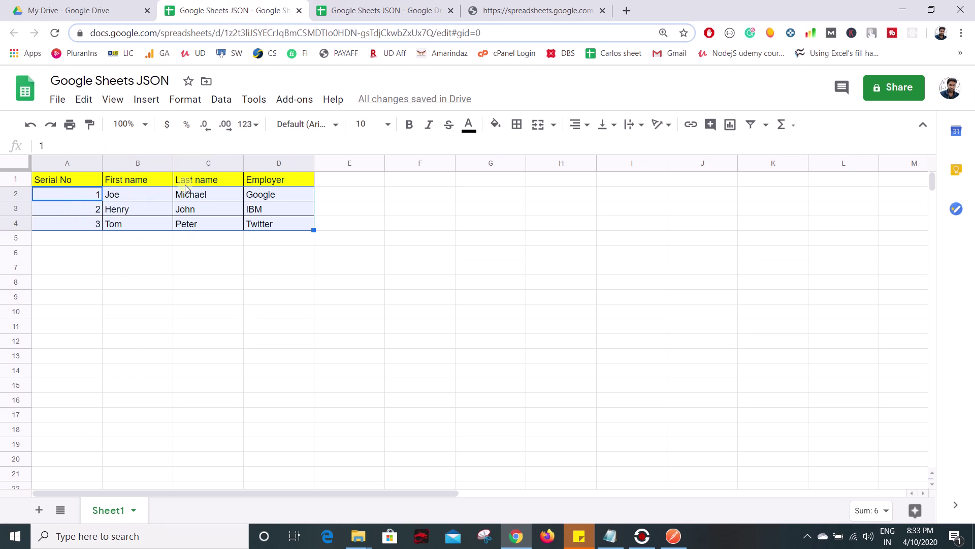
click(553, 6)
scroll(142, 351, down, 1)
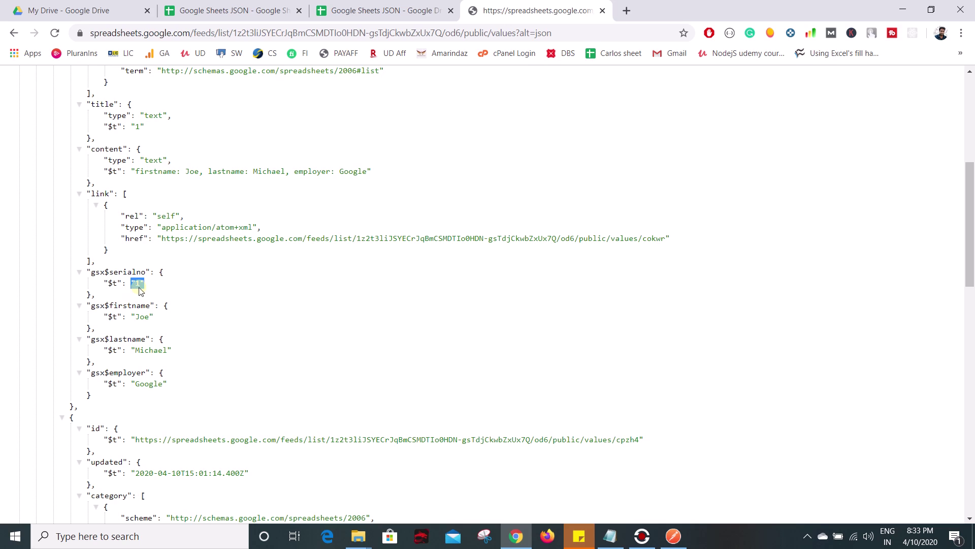
scroll(148, 402, down, 1)
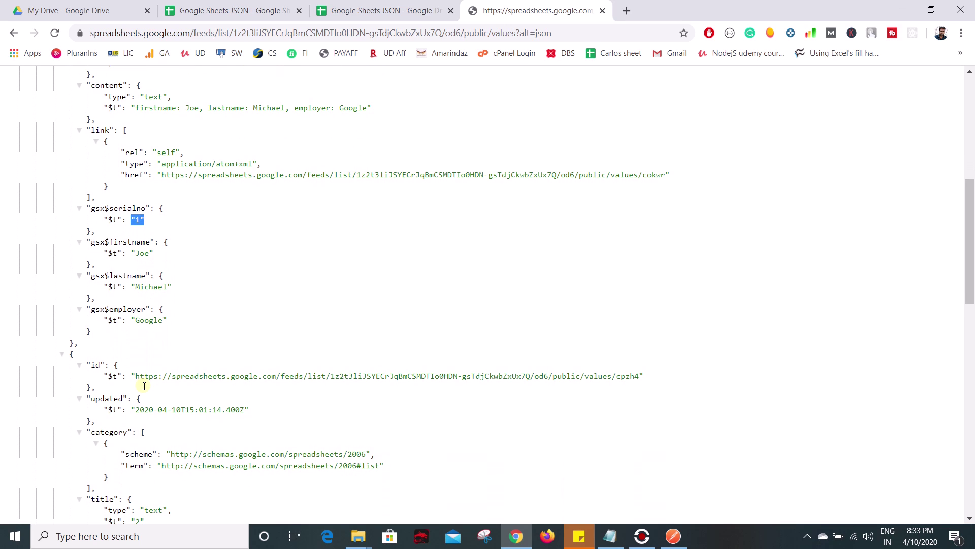
scroll(94, 368, down, 1)
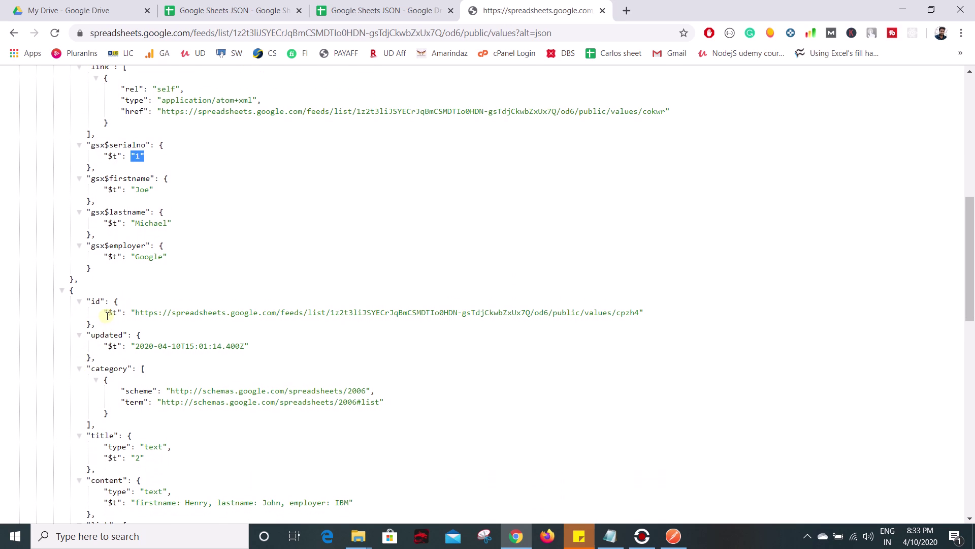
scroll(109, 325, up, 1)
Fold the first entry's link object and the second entry's title object
click(96, 142)
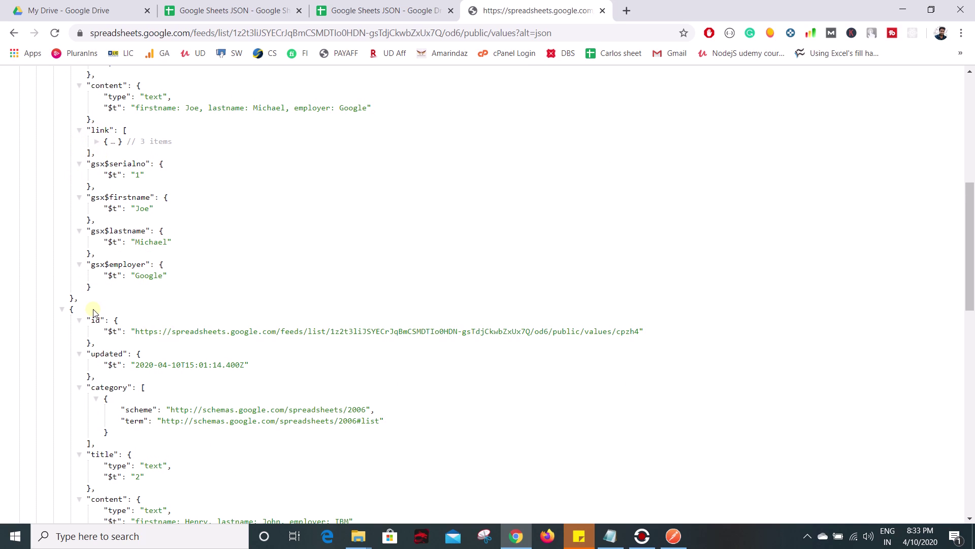
scroll(81, 319, down, 1)
scroll(130, 345, down, 3)
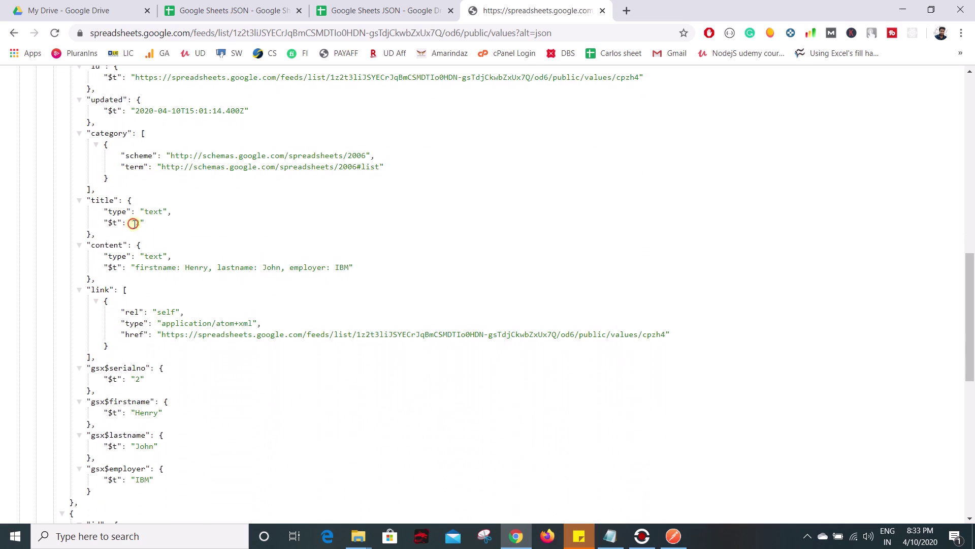
drag(133, 223, 157, 244)
scroll(152, 228, down, 3)
scroll(131, 155, up, 3)
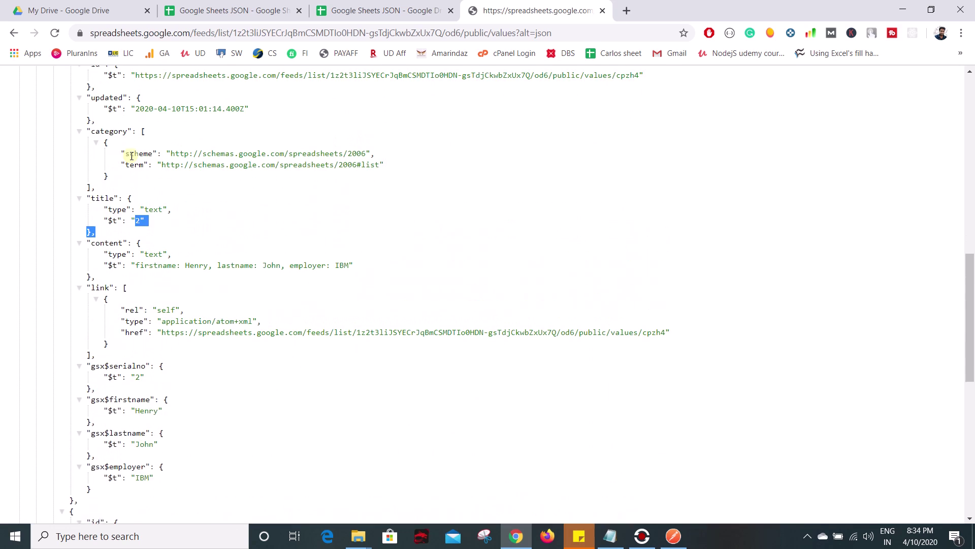
click(81, 203)
click(79, 198)
Select the second entry's four gsx$ fields and the gsx$serialno name, then select the feed URL
scroll(100, 188, down, 2)
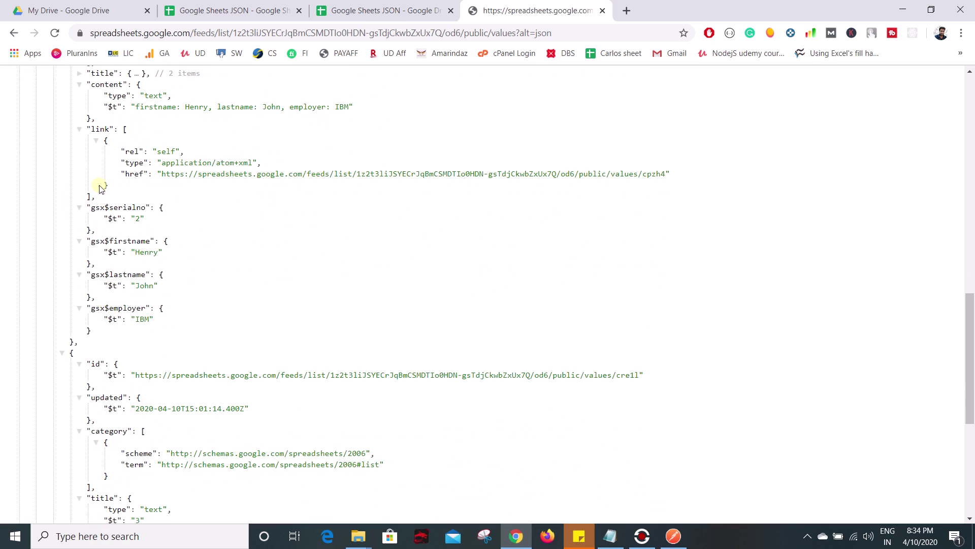
drag(87, 207, 168, 323)
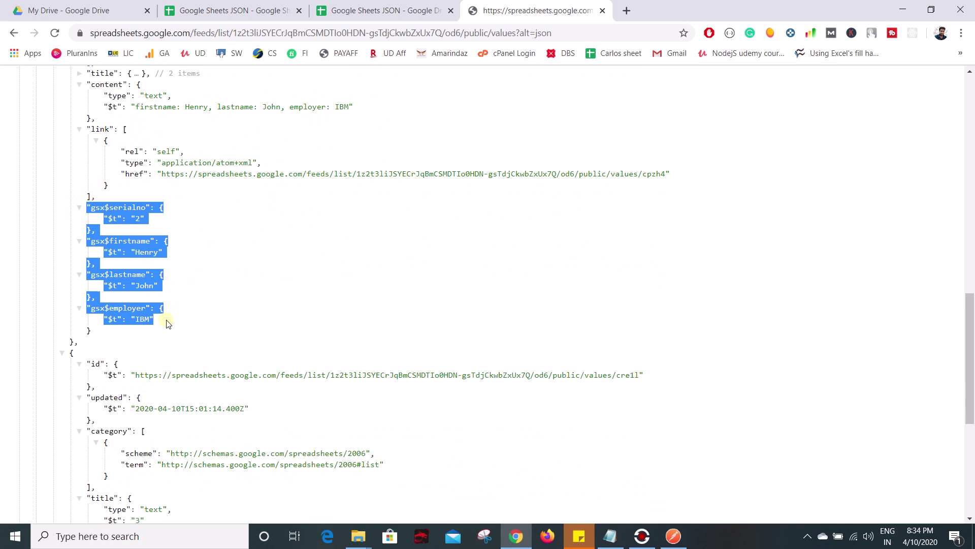
click(169, 322)
scroll(170, 321, down, 1)
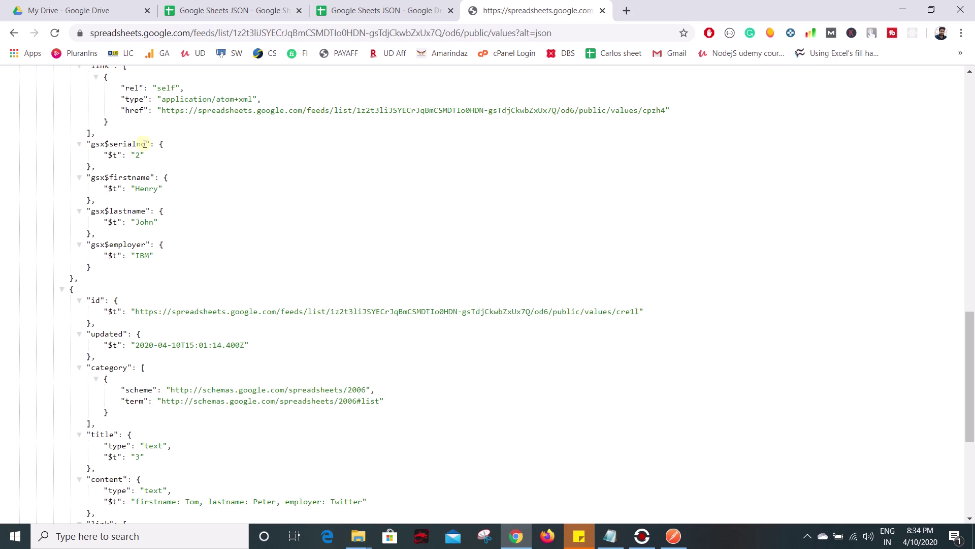
drag(145, 143, 92, 148)
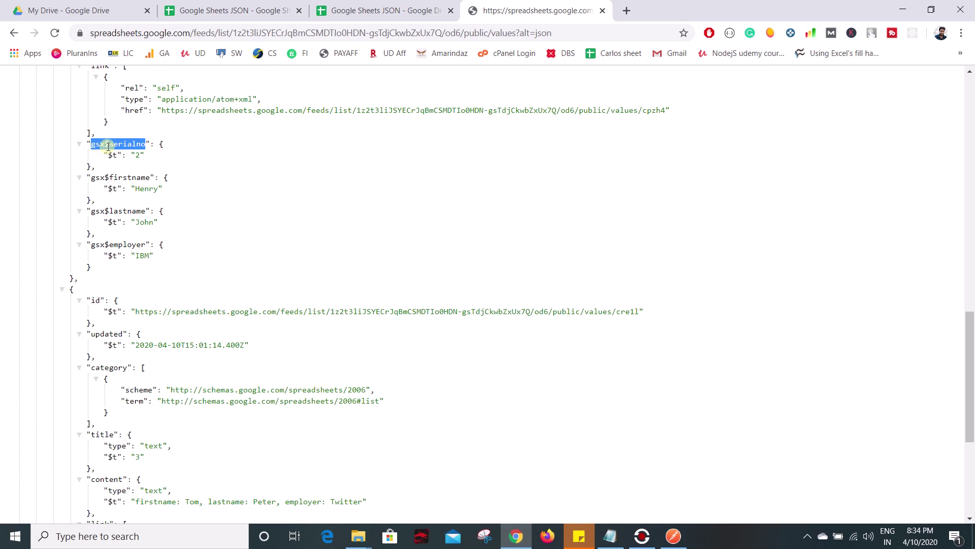
click(93, 149)
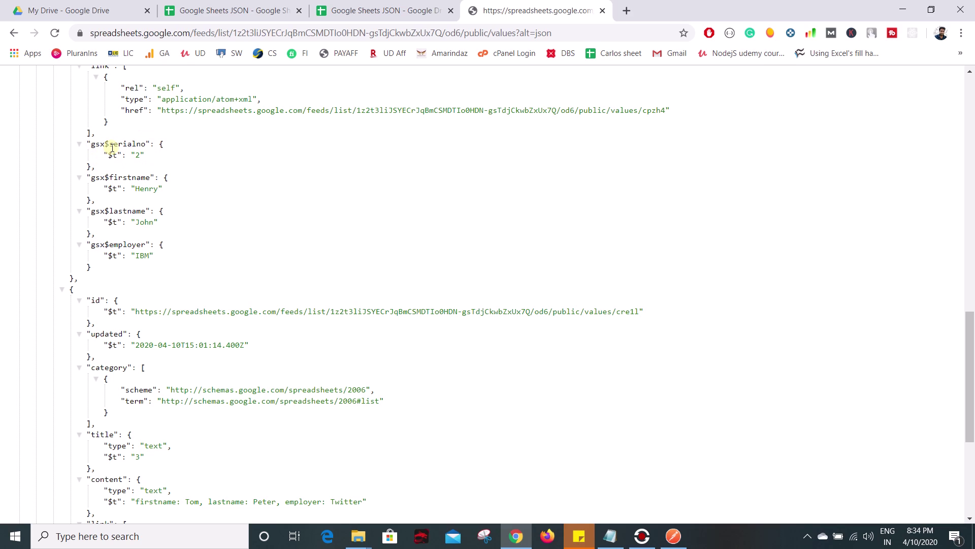
click(429, 33)
key(ctrl+c)
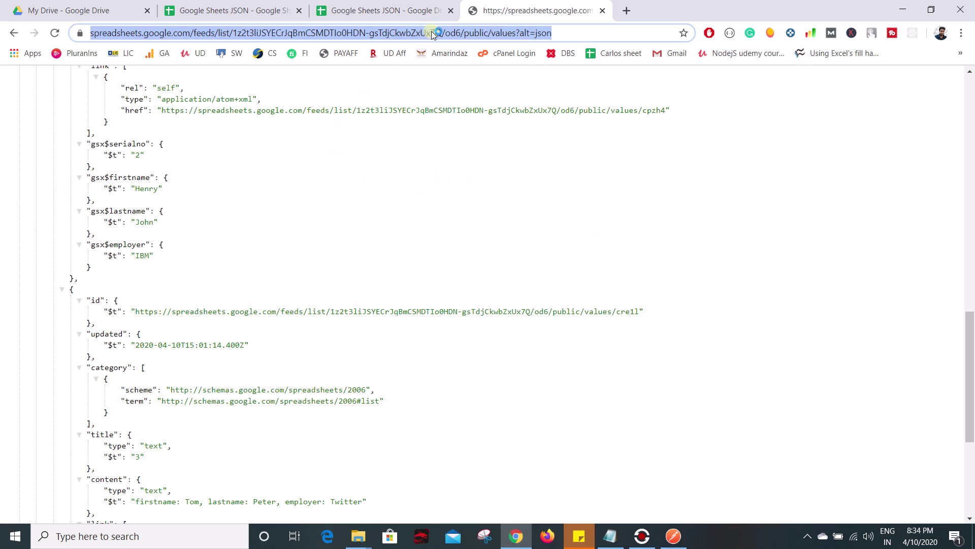
Paste the feed URL into Postman's Convert JSON request and close the Shorten URL request
click(672, 536)
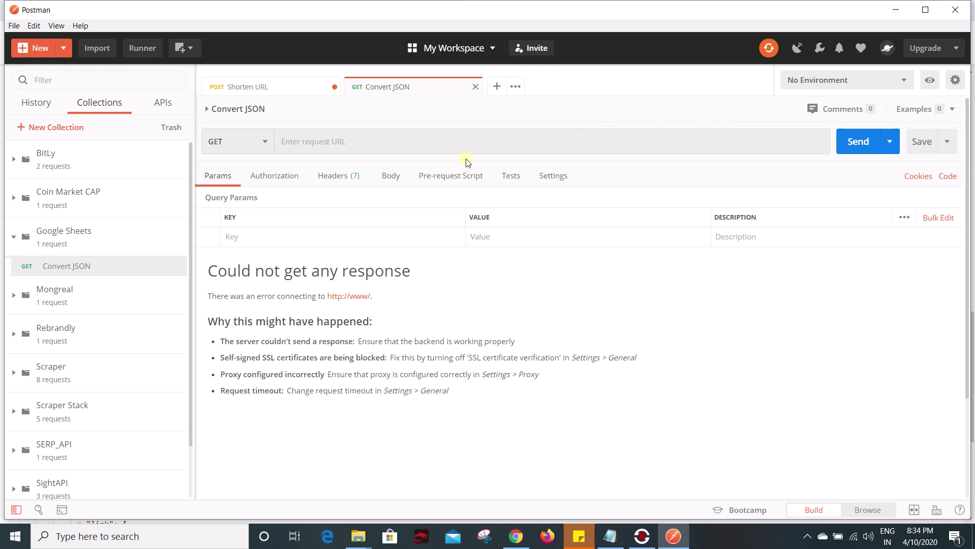
click(372, 145)
key(ctrl+v)
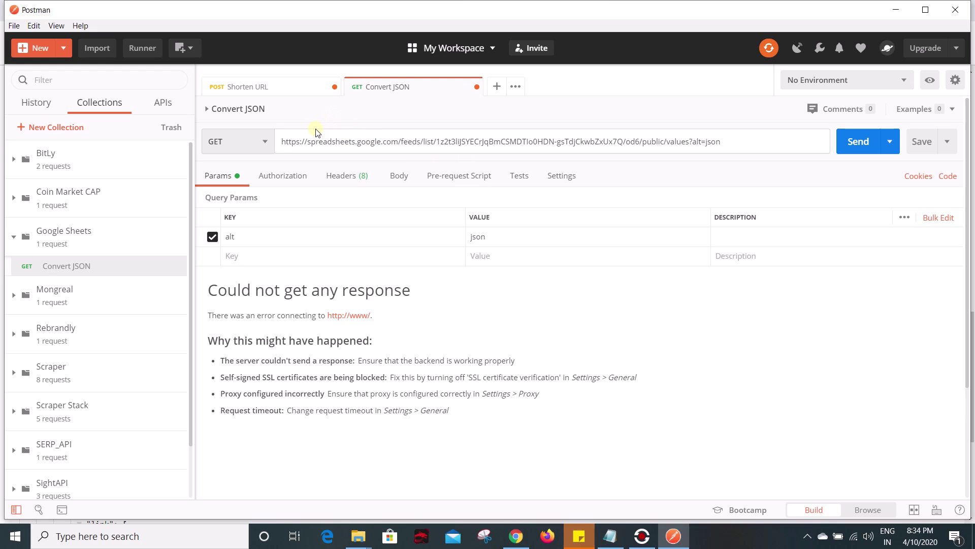
click(335, 86)
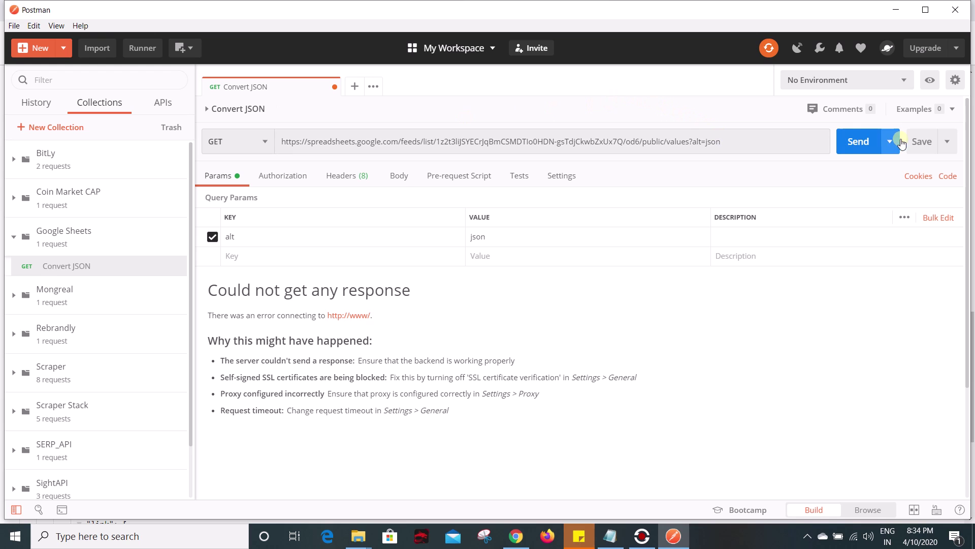
Send the Convert JSON GET request and review the 200 OK JSON response
click(864, 141)
scroll(495, 339, down, 5)
scroll(464, 349, up, 10)
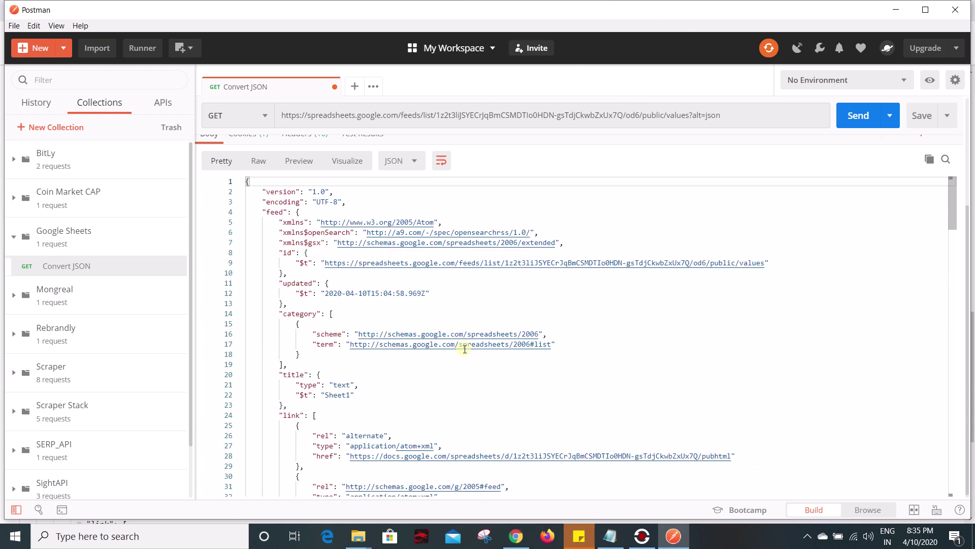
scroll(401, 374, down, 8)
scroll(403, 368, up, 3)
scroll(403, 367, up, 2)
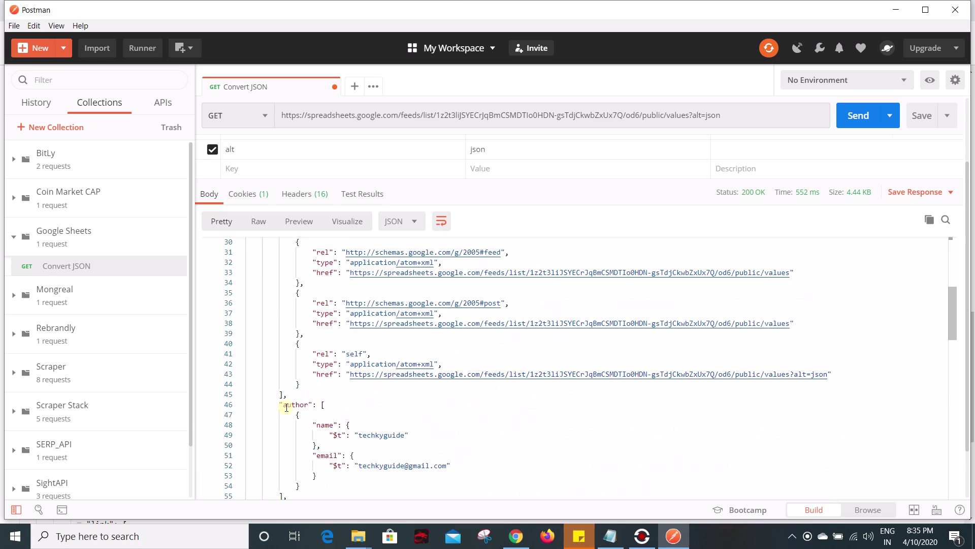
scroll(308, 415, down, 4)
scroll(309, 415, down, 3)
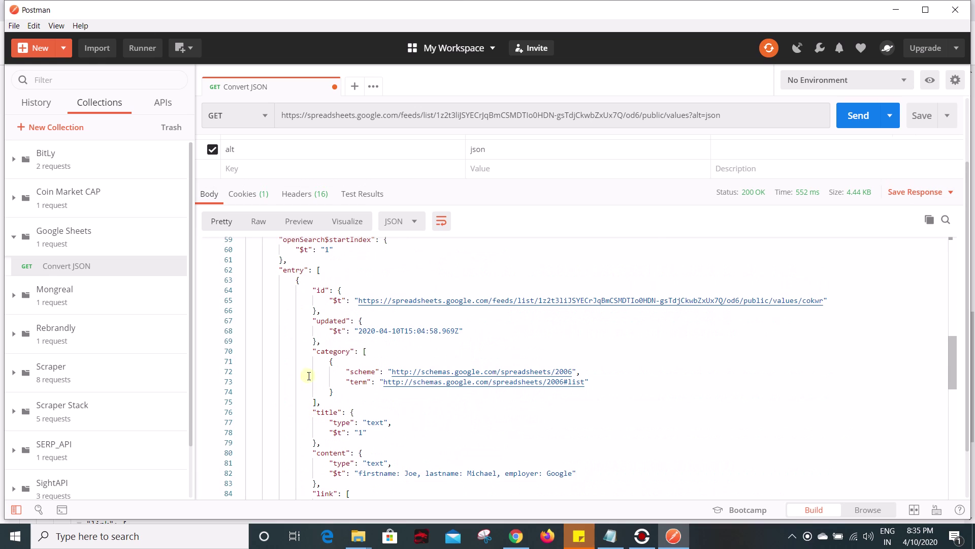
Select each of the three employee entries' gsx$ fields in the Pretty response
click(296, 277)
scroll(346, 305, down, 3)
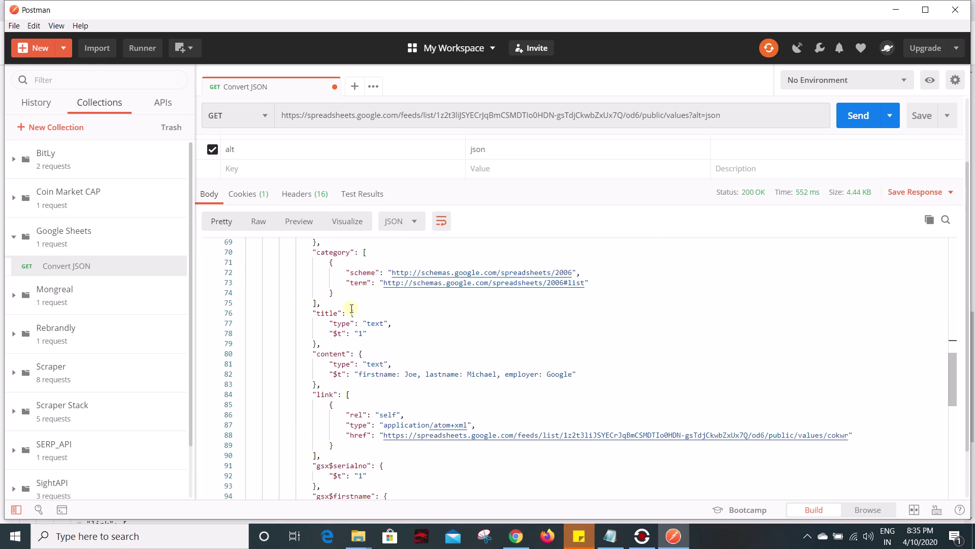
scroll(372, 401, down, 6)
scroll(342, 314, up, 3)
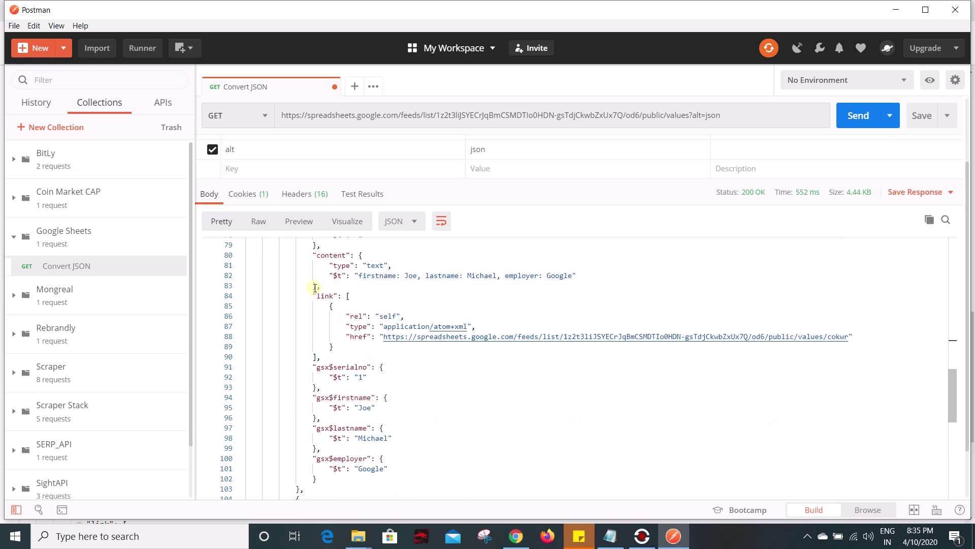
drag(314, 378, 403, 474)
scroll(424, 409, down, 15)
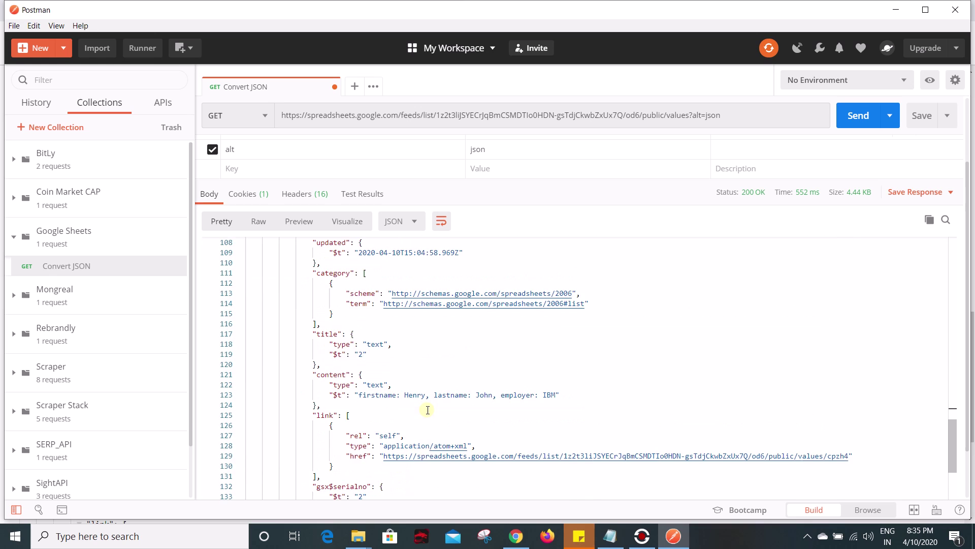
drag(312, 283, 406, 392)
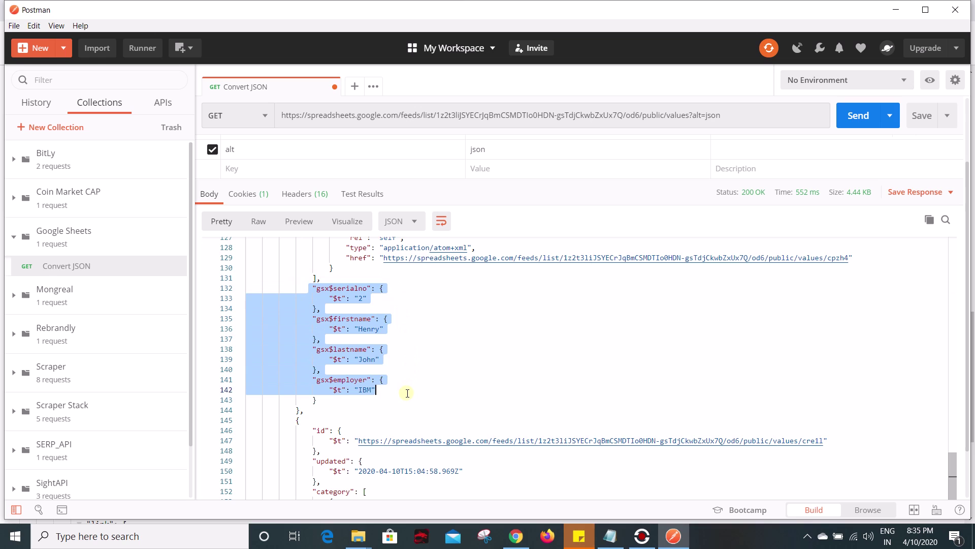
scroll(389, 400, down, 10)
scroll(389, 400, down, 1)
drag(309, 336, 433, 436)
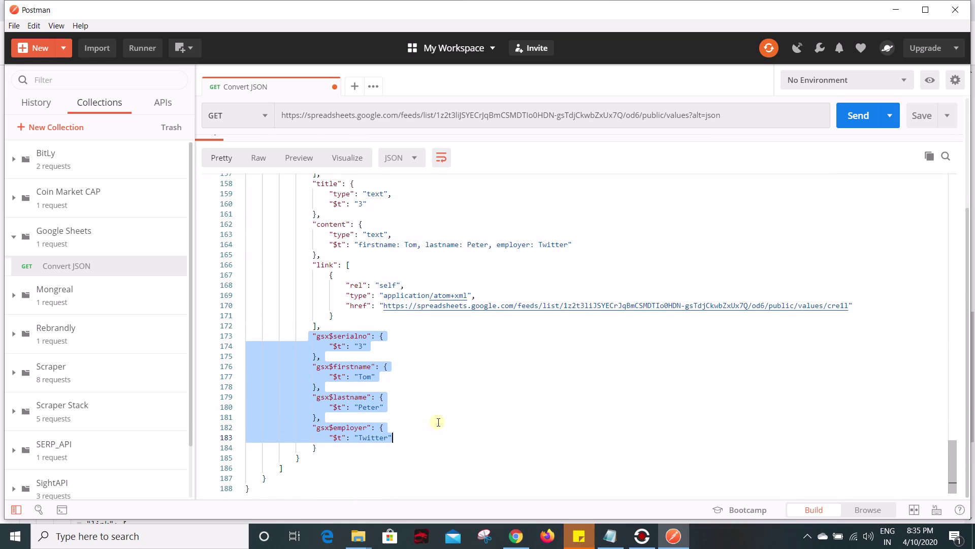